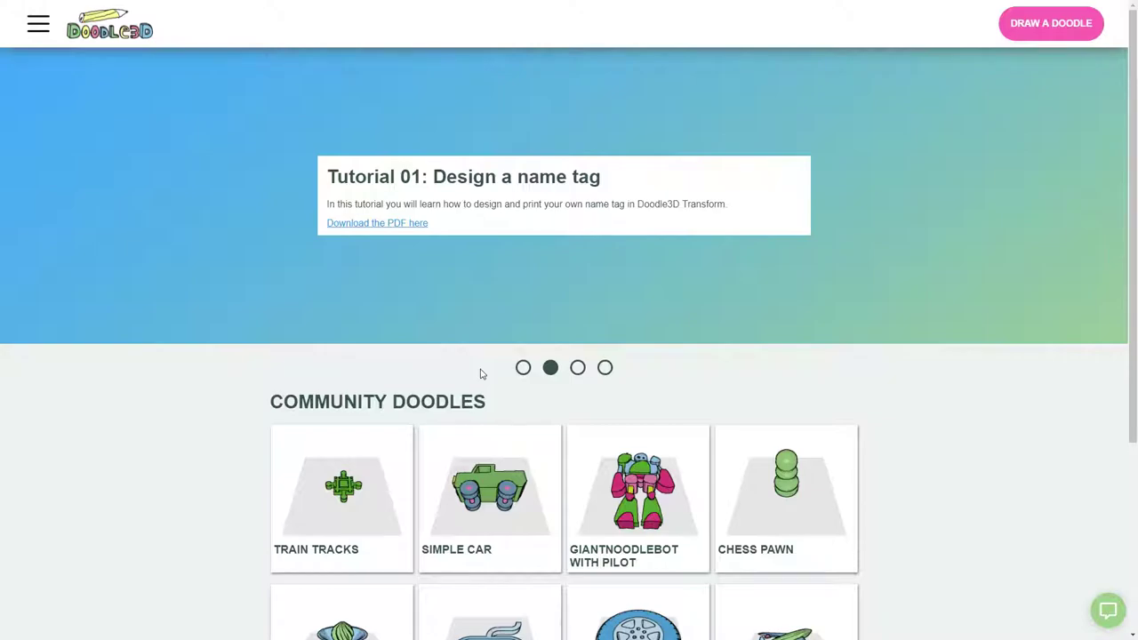
# Start a new doodle and draw a closed freeform outline by hand in the grid's upper-left quarter.
pyautogui.click(1073, 31)
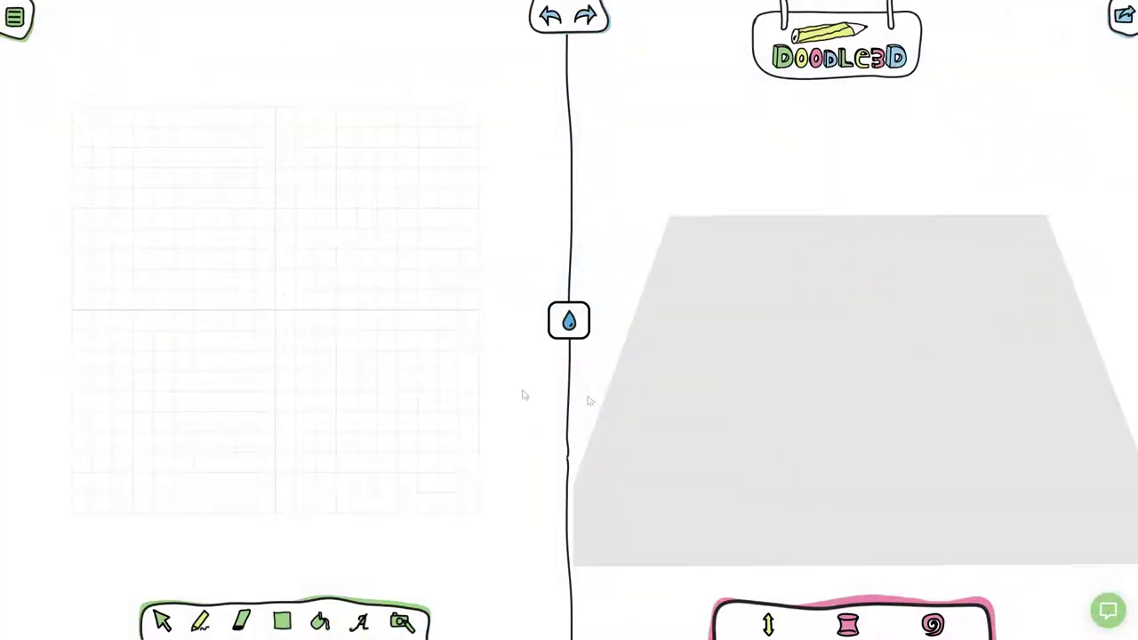
pyautogui.moveTo(926, 411); pyautogui.dragTo(920, 357)
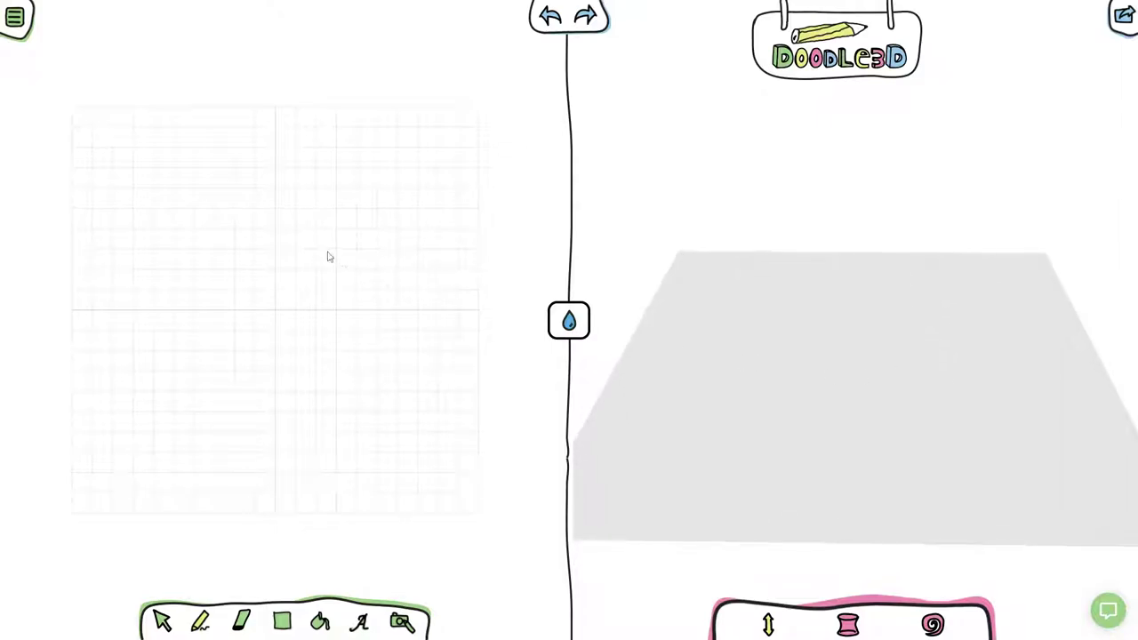
pyautogui.moveTo(211, 163)
pyautogui.mouseDown()
pyautogui.moveTo(183, 174)
pyautogui.moveTo(179, 210)
pyautogui.moveTo(202, 248)
pyautogui.moveTo(273, 223)
pyautogui.moveTo(252, 202)
pyautogui.moveTo(265, 189)
pyautogui.moveTo(238, 167)
pyautogui.moveTo(212, 165)
pyautogui.mouseUp()
pyautogui.moveTo(713, 296); pyautogui.dragTo(725, 364)
pyautogui.moveTo(776, 294); pyautogui.dragTo(832, 368)
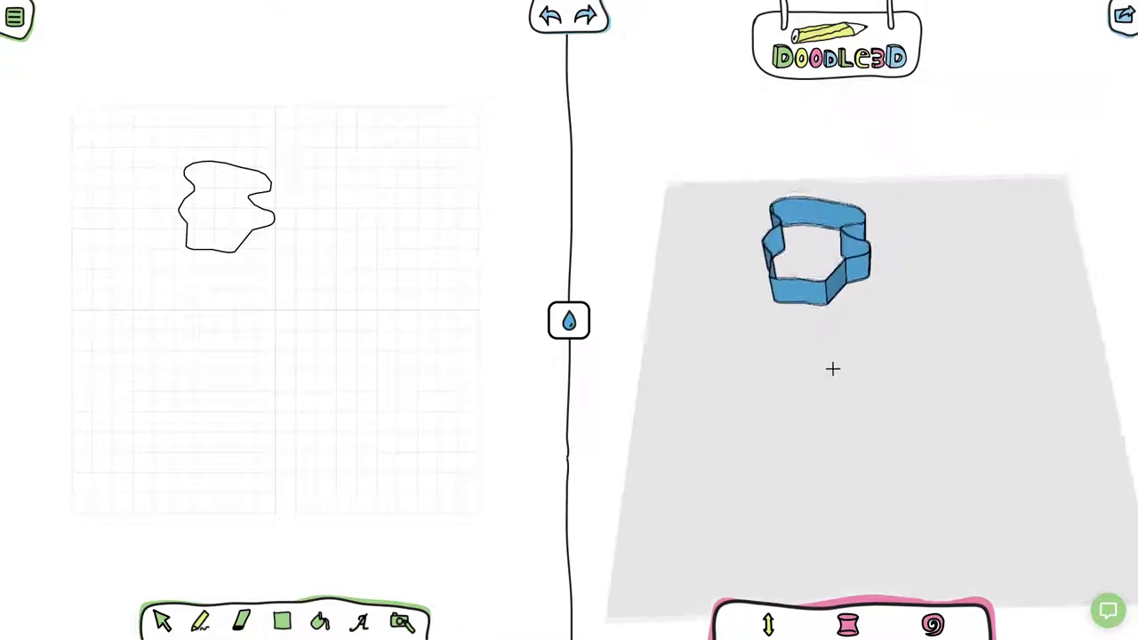
# Draw a square, a small curved shape and a rectangle by hand, one below another, to the right of the freeform outline.
pyautogui.moveTo(326, 134)
pyautogui.mouseDown()
pyautogui.moveTo(325, 183)
pyautogui.moveTo(392, 184)
pyautogui.moveTo(391, 130)
pyautogui.moveTo(324, 130)
pyautogui.mouseUp()
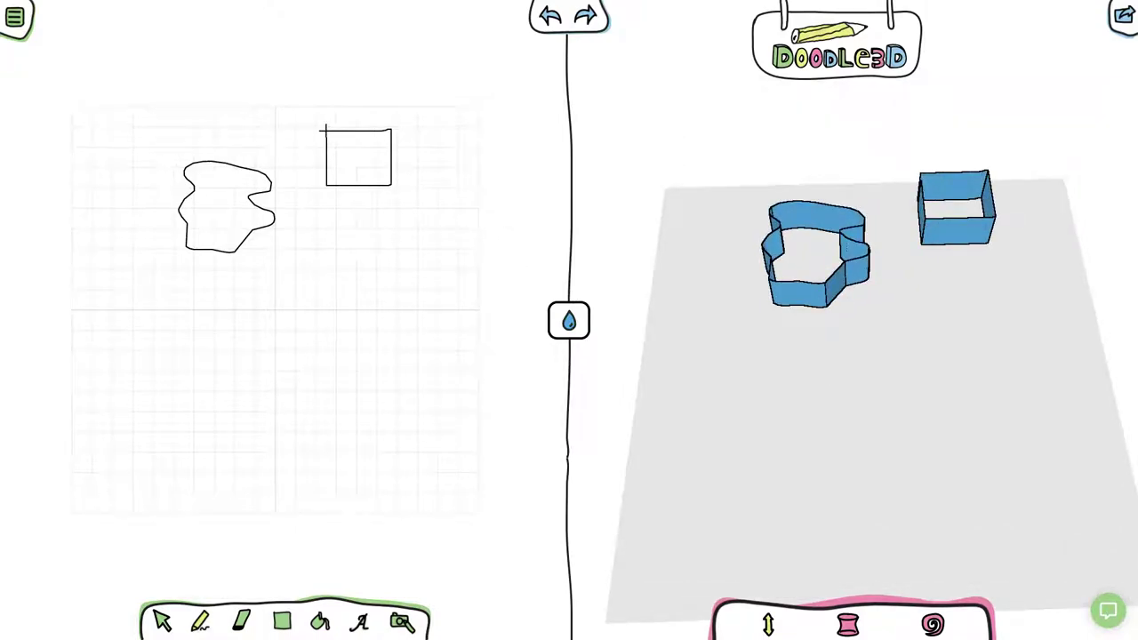
pyautogui.moveTo(1035, 267); pyautogui.dragTo(1009, 318)
pyautogui.moveTo(929, 351); pyautogui.dragTo(909, 267)
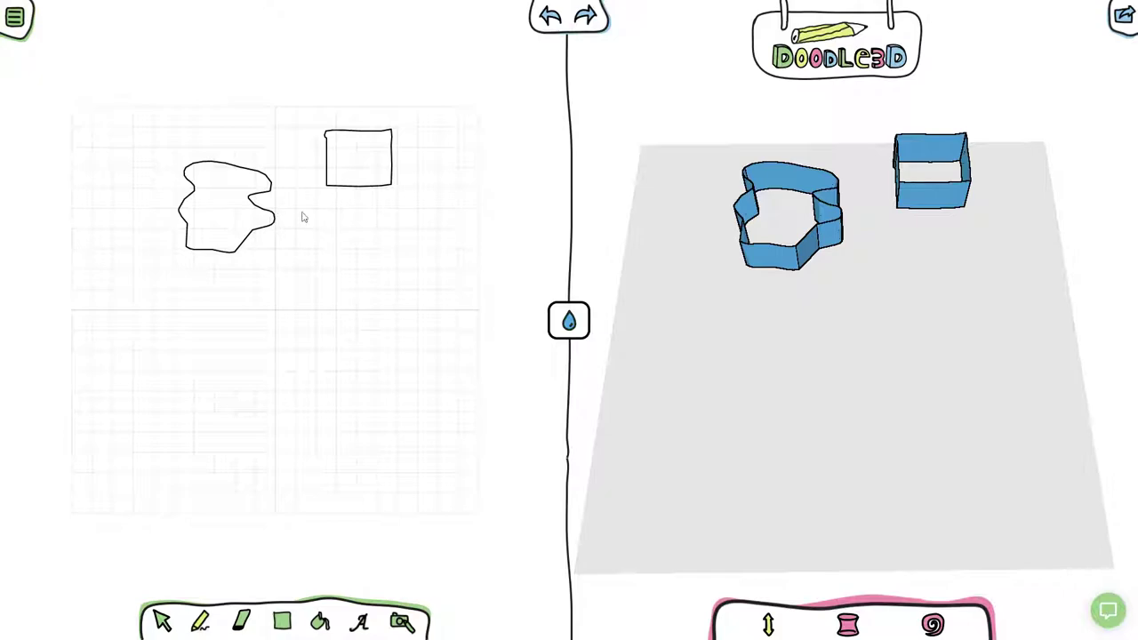
pyautogui.moveTo(327, 199)
pyautogui.mouseDown()
pyautogui.moveTo(322, 221)
pyautogui.moveTo(358, 228)
pyautogui.moveTo(338, 198)
pyautogui.moveTo(315, 203)
pyautogui.mouseUp()
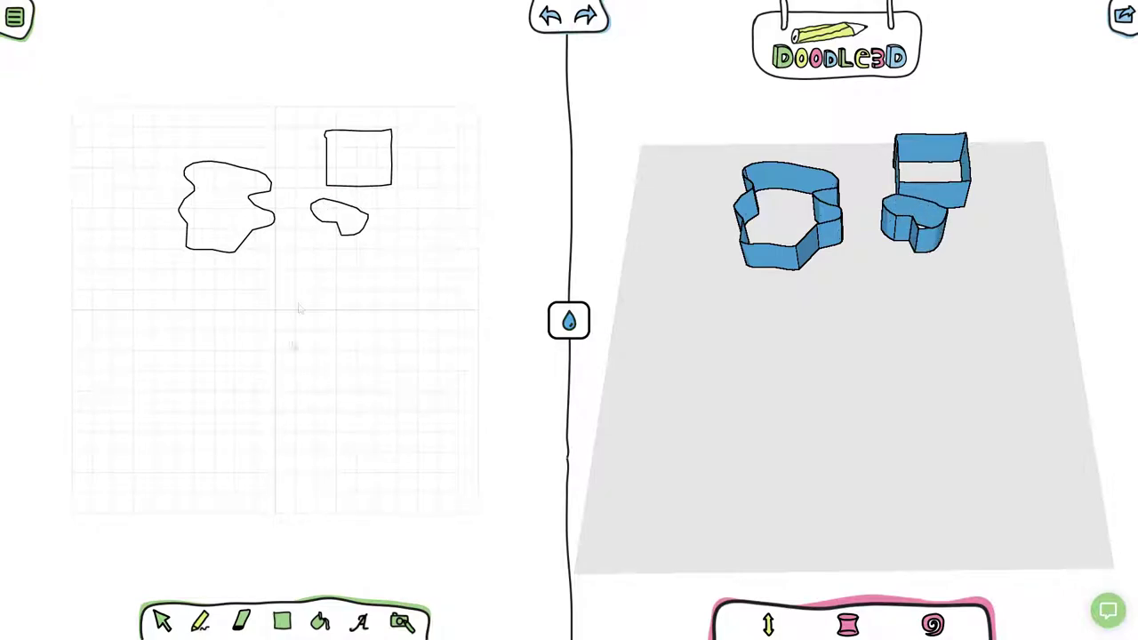
pyautogui.moveTo(312, 257)
pyautogui.mouseDown()
pyautogui.moveTo(309, 286)
pyautogui.moveTo(386, 285)
pyautogui.moveTo(388, 255)
pyautogui.moveTo(310, 256)
pyautogui.mouseUp()
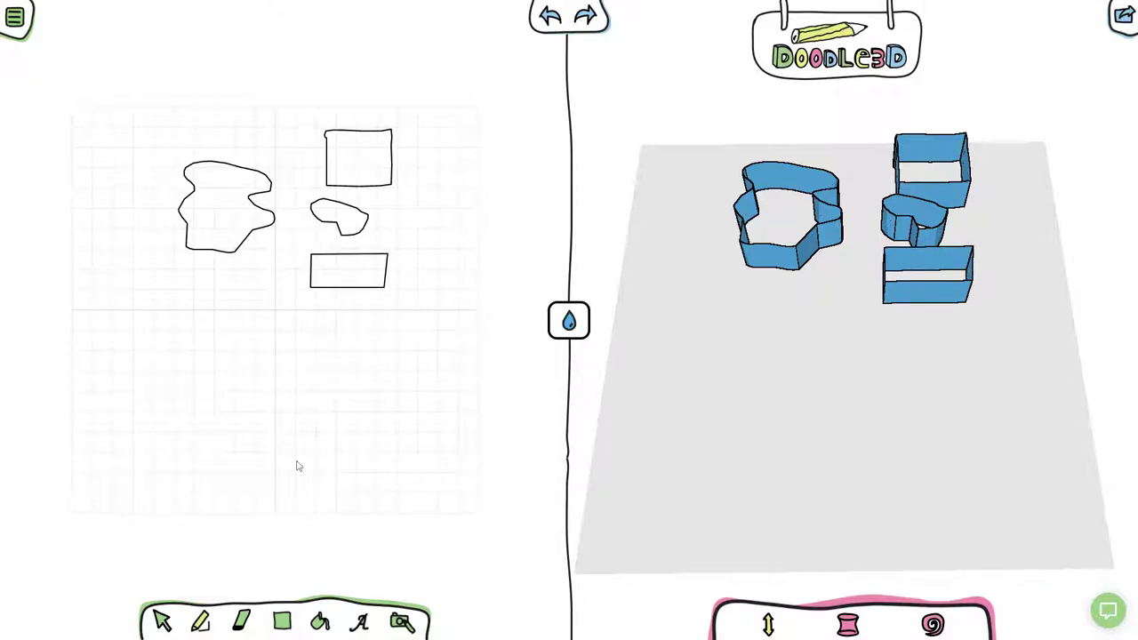
# Paint a solid blob with the brush below the hand-drawn rectangle and erase a curved notch from its lower edge.
pyautogui.click(201, 622)
pyautogui.click(233, 591)
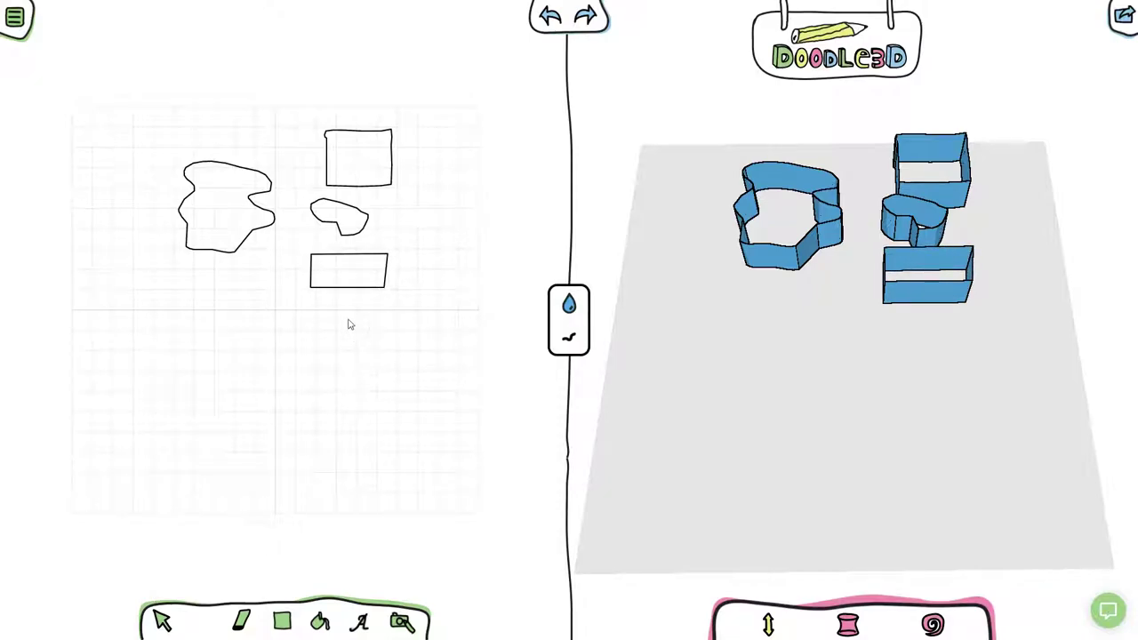
pyautogui.moveTo(377, 320)
pyautogui.mouseDown()
pyautogui.moveTo(340, 320)
pyautogui.moveTo(353, 333)
pyautogui.moveTo(382, 327)
pyautogui.moveTo(388, 310)
pyautogui.moveTo(406, 317)
pyautogui.moveTo(369, 349)
pyautogui.mouseUp()
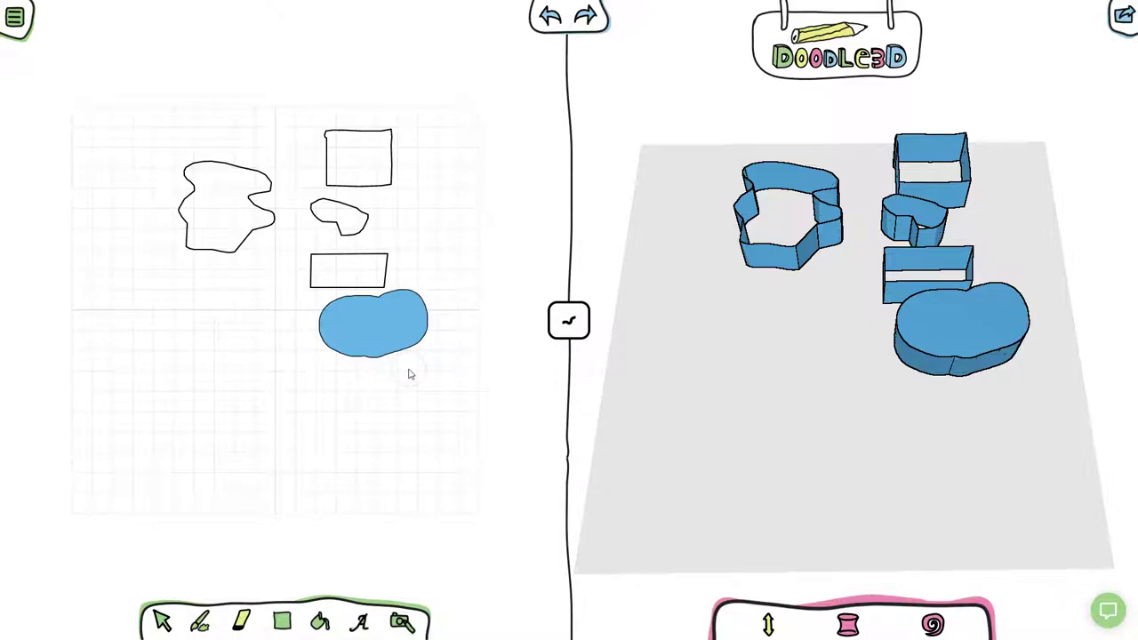
pyautogui.moveTo(410, 375)
pyautogui.mouseDown()
pyautogui.moveTo(399, 346)
pyautogui.moveTo(380, 358)
pyautogui.moveTo(397, 335)
pyautogui.mouseUp()
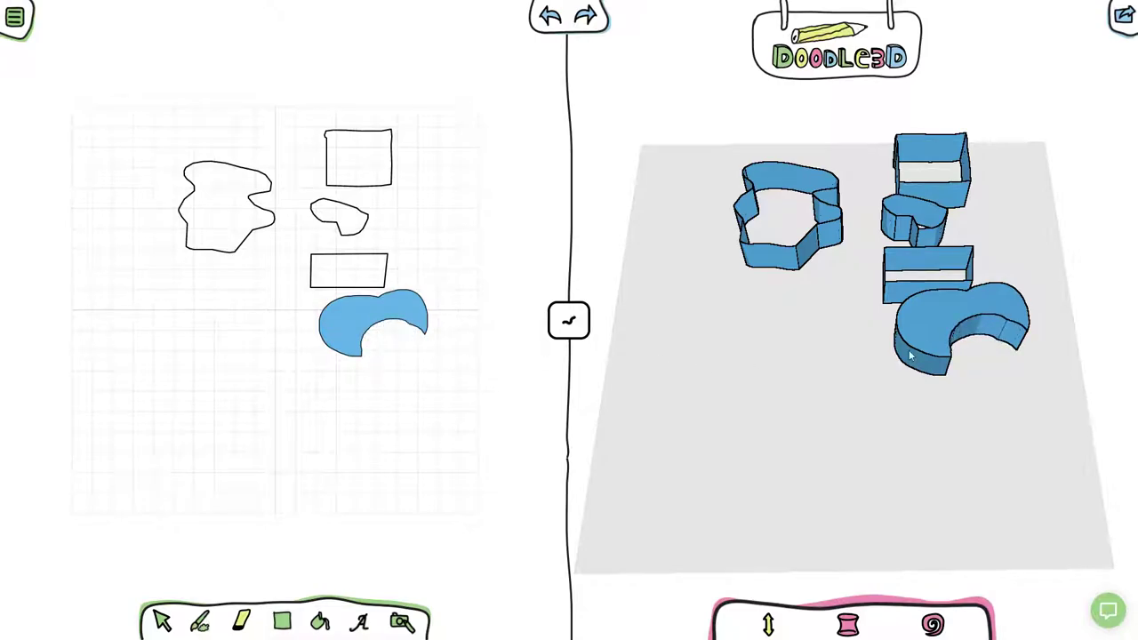
pyautogui.moveTo(858, 341); pyautogui.dragTo(836, 366)
# Add a preset square on the left half of the grid and a small preset triangle beside it.
pyautogui.click(281, 617)
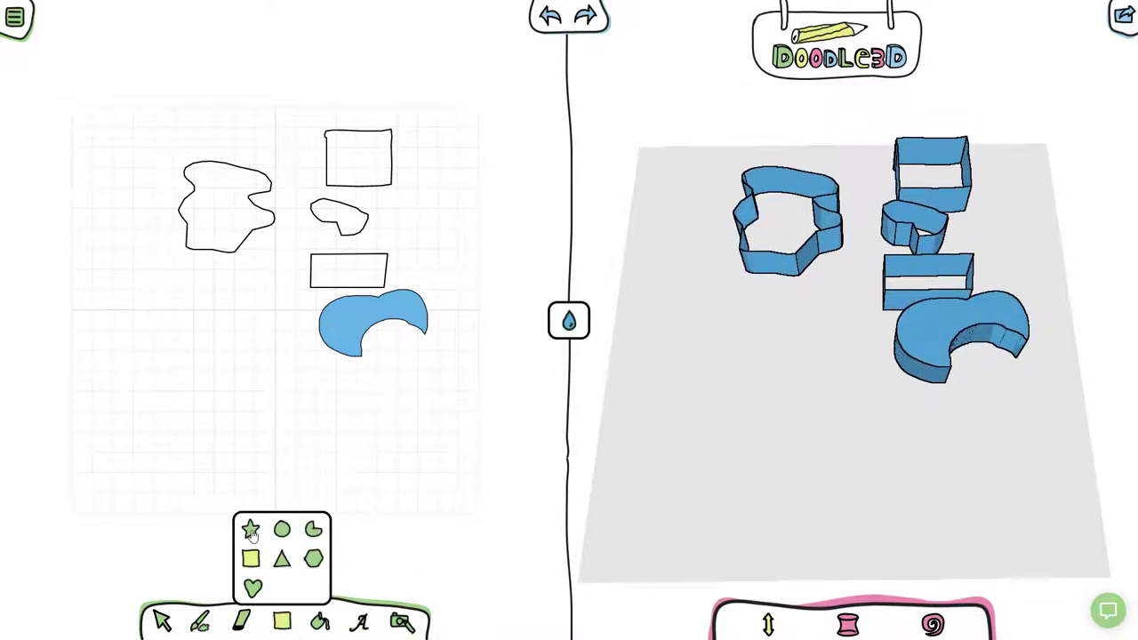
pyautogui.moveTo(114, 298); pyautogui.dragTo(163, 354)
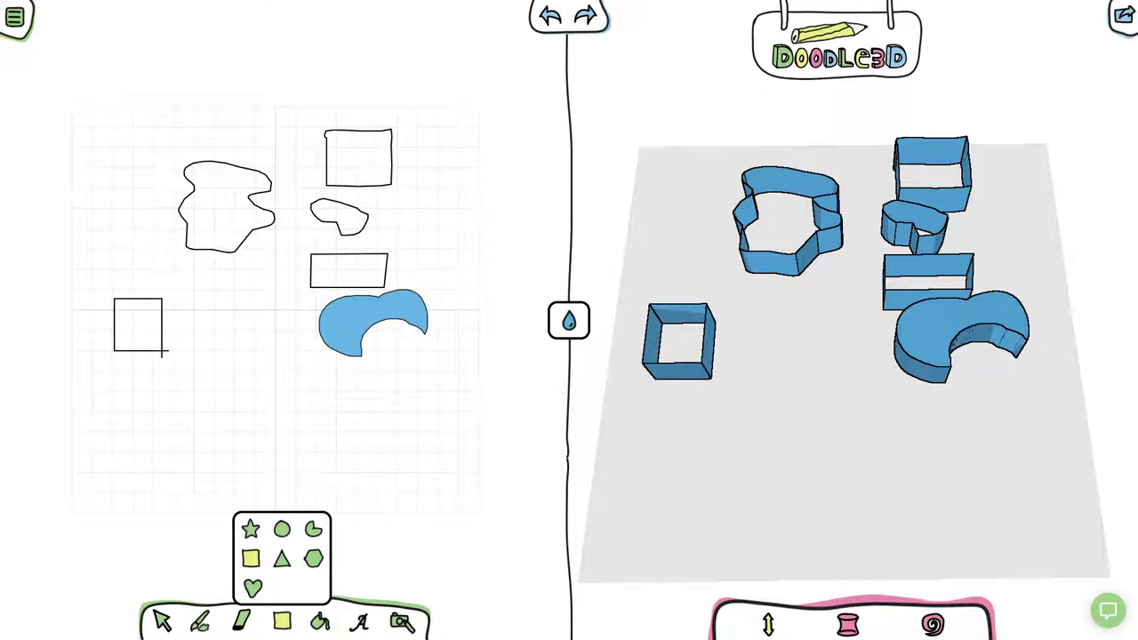
pyautogui.click(281, 619)
pyautogui.click(281, 568)
pyautogui.moveTo(165, 306); pyautogui.dragTo(205, 338)
# Add a small preset heart below the square and a larger preset star to the right of the heart.
pyautogui.click(283, 622)
pyautogui.click(250, 560)
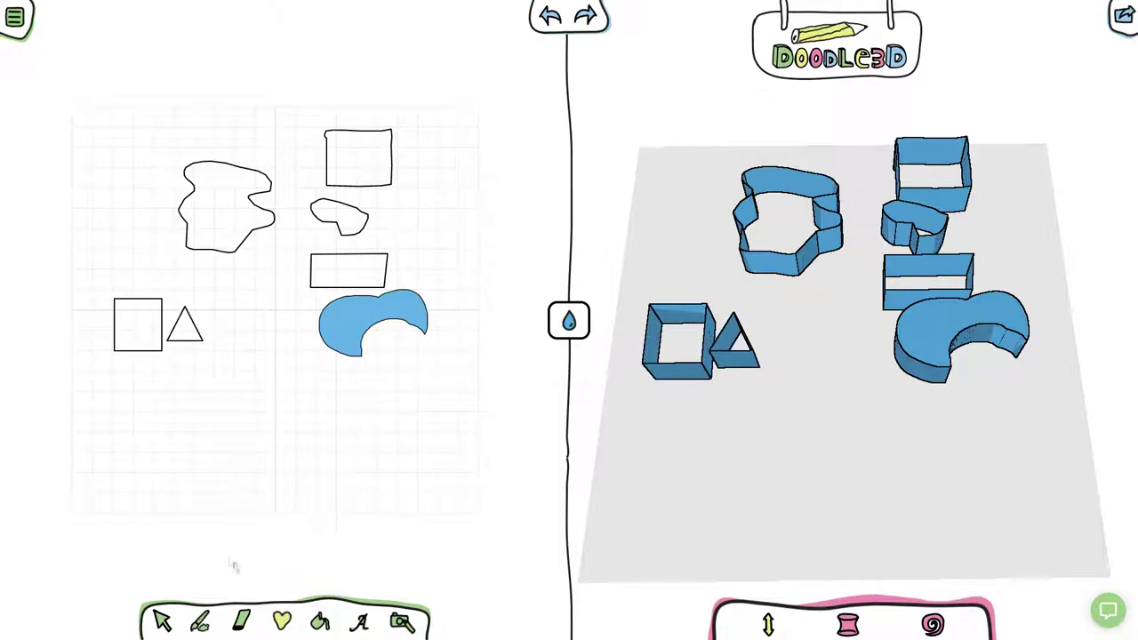
pyautogui.moveTo(127, 383); pyautogui.dragTo(147, 395)
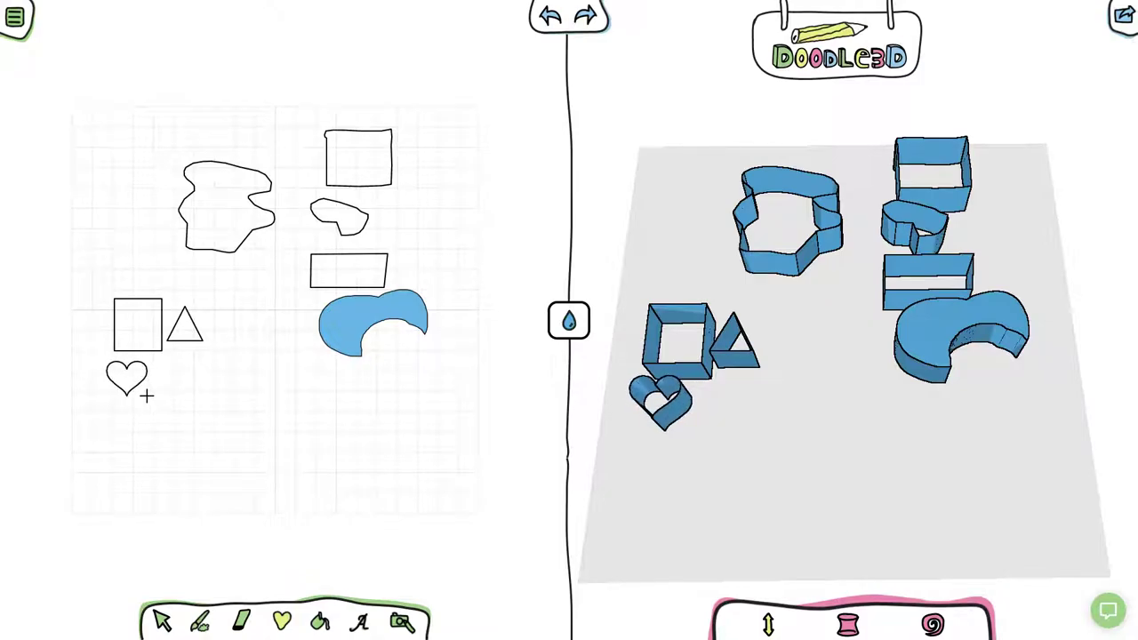
pyautogui.click(281, 619)
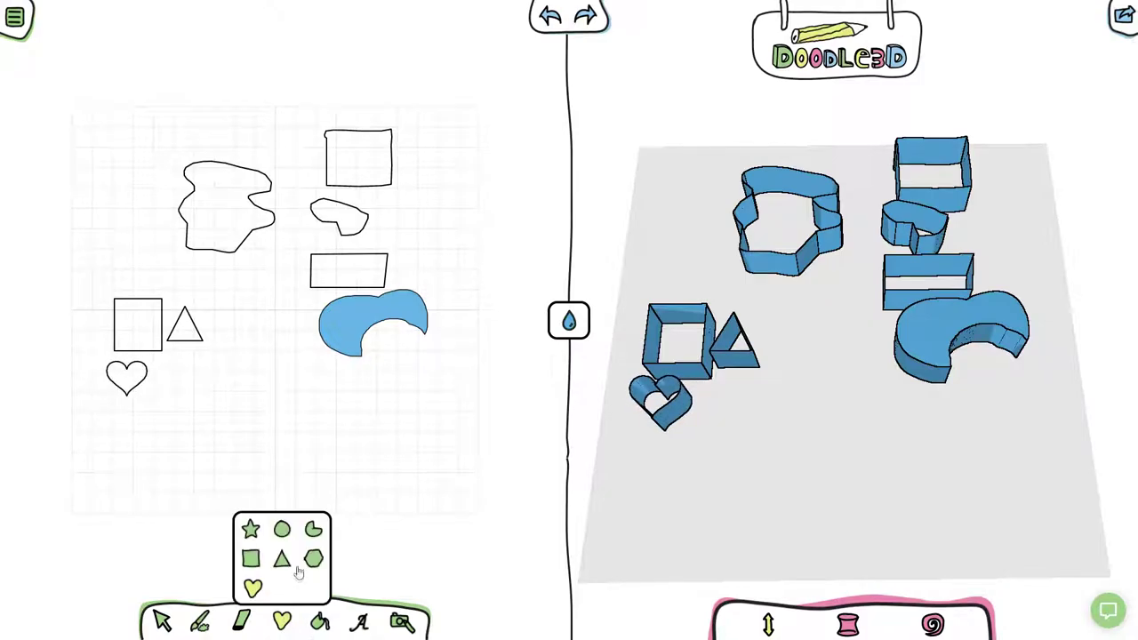
pyautogui.click(252, 532)
pyautogui.moveTo(225, 414); pyautogui.dragTo(274, 436)
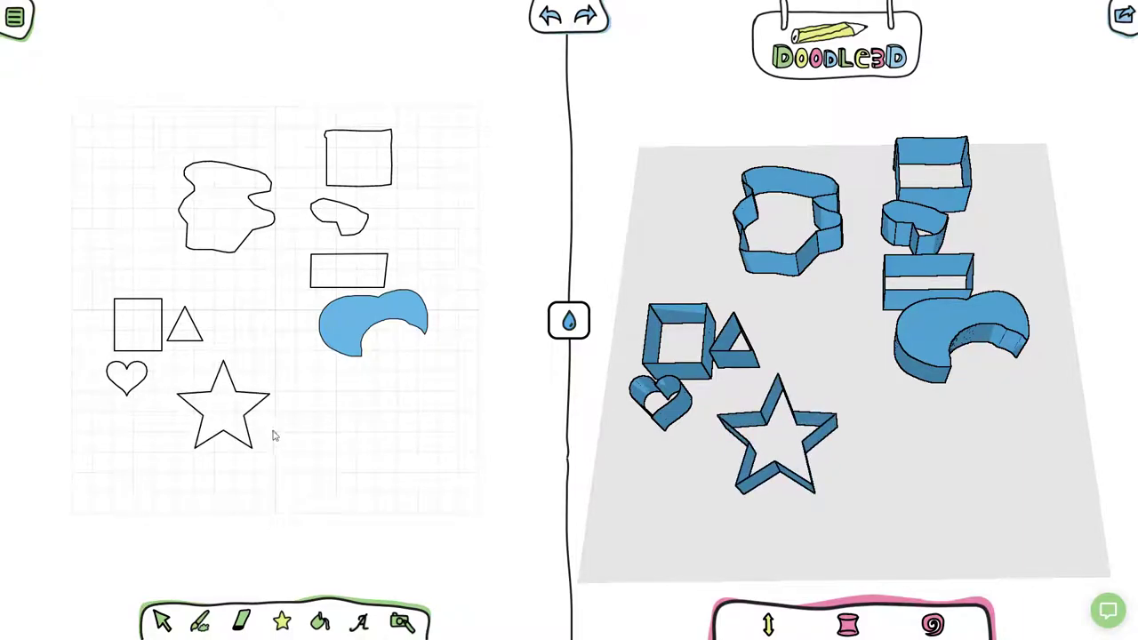
# Fill the freeform outline and the hand-drawn square with blue to make them solid.
pyautogui.click(283, 624)
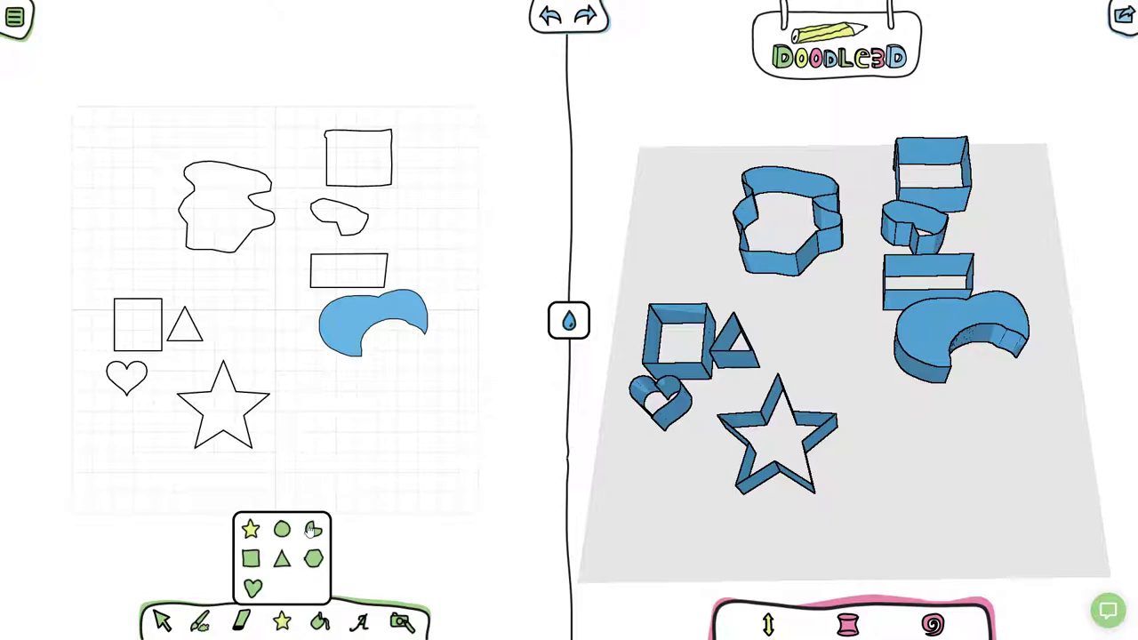
pyautogui.moveTo(843, 343); pyautogui.dragTo(869, 335)
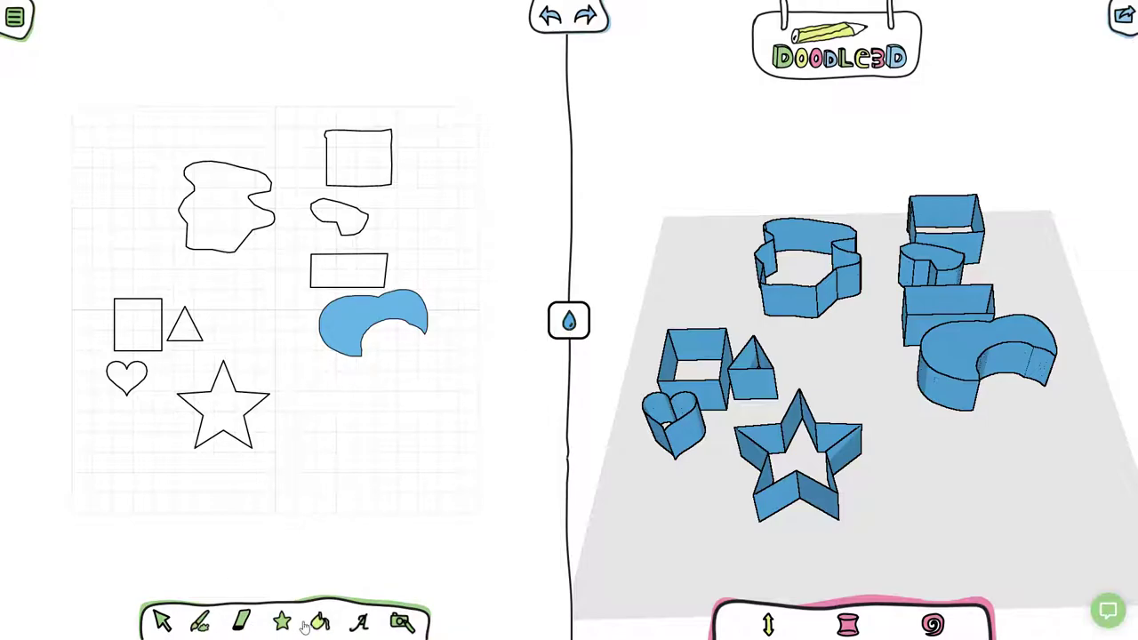
pyautogui.click(220, 229)
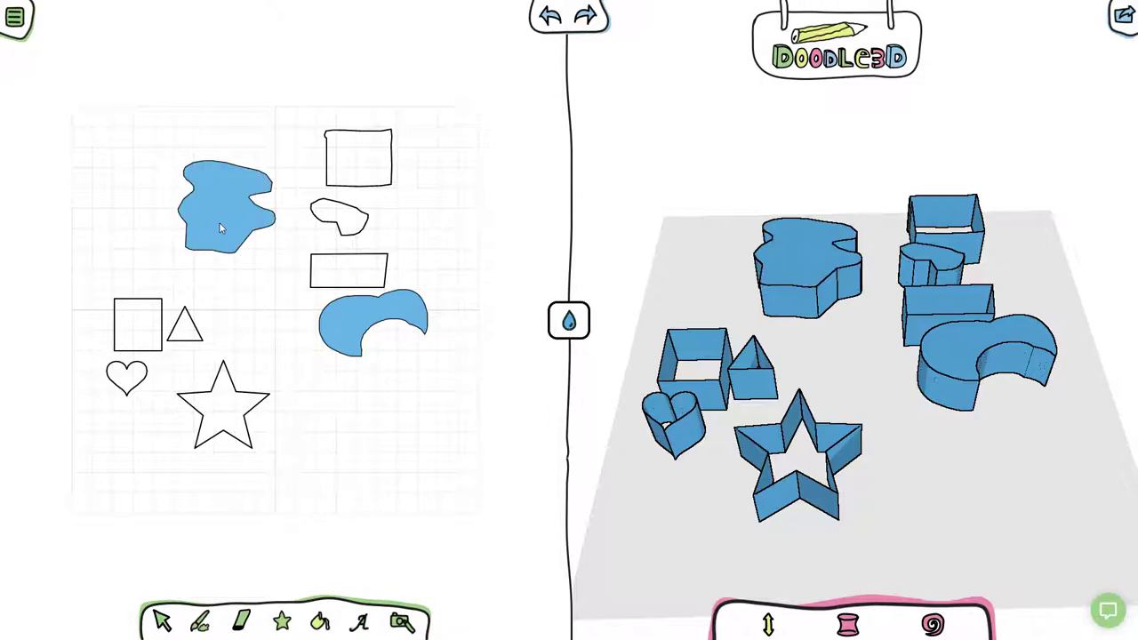
pyautogui.click(373, 173)
pyautogui.moveTo(886, 323); pyautogui.dragTo(761, 384)
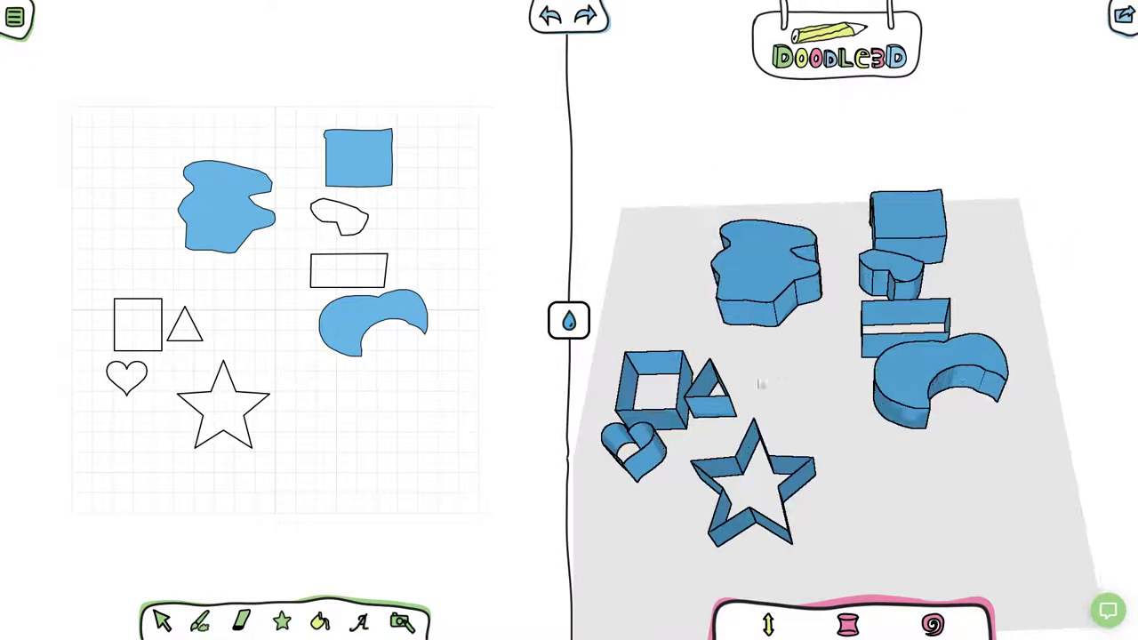
# Move the filled hand-drawn square about 2 cm to the left on the grid.
pyautogui.click(162, 622)
pyautogui.moveTo(356, 166); pyautogui.dragTo(310, 160)
pyautogui.moveTo(279, 122); pyautogui.dragTo(315, 110)
pyautogui.moveTo(411, 249)
pyautogui.mouseDown(button='right')
pyautogui.moveTo(415, 262)
pyautogui.moveTo(408, 235)
pyautogui.mouseUp(button='right')
pyautogui.moveTo(619, 323); pyautogui.dragTo(663, 279)
pyautogui.moveTo(664, 384); pyautogui.dragTo(825, 364)
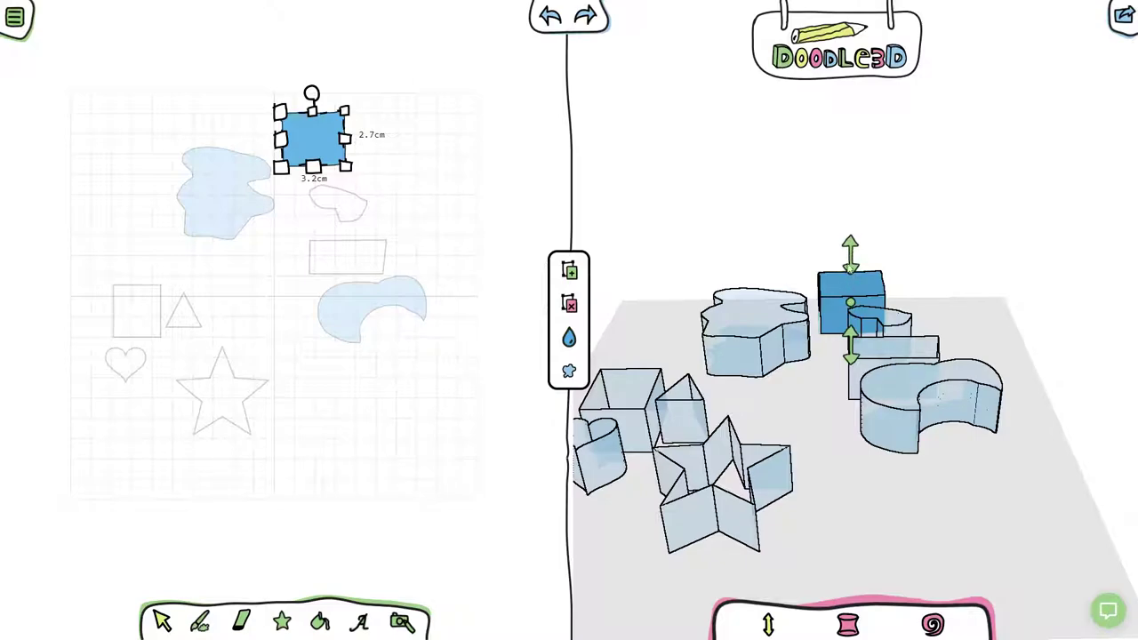
# Stretch the filled square upward into a taller box and raise its base above the build platform.
pyautogui.moveTo(851, 260); pyautogui.dragTo(850, 157)
pyautogui.moveTo(944, 246); pyautogui.dragTo(894, 241)
pyautogui.moveTo(895, 241); pyautogui.dragTo(906, 269, button='right')
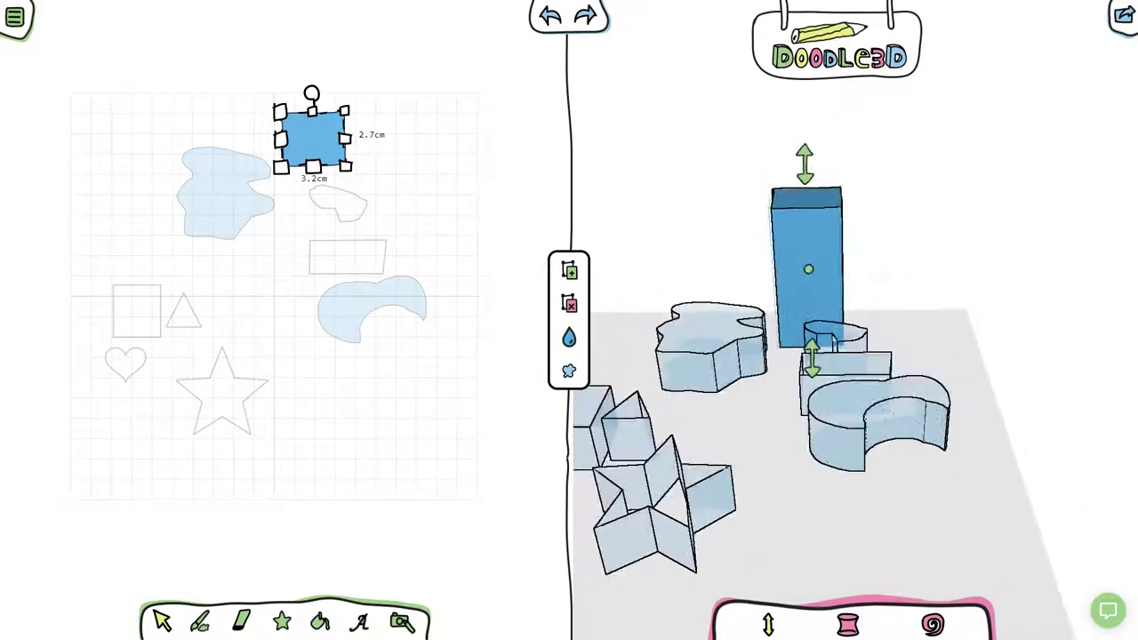
pyautogui.moveTo(812, 357); pyautogui.dragTo(809, 286)
pyautogui.moveTo(887, 302); pyautogui.dragTo(834, 308)
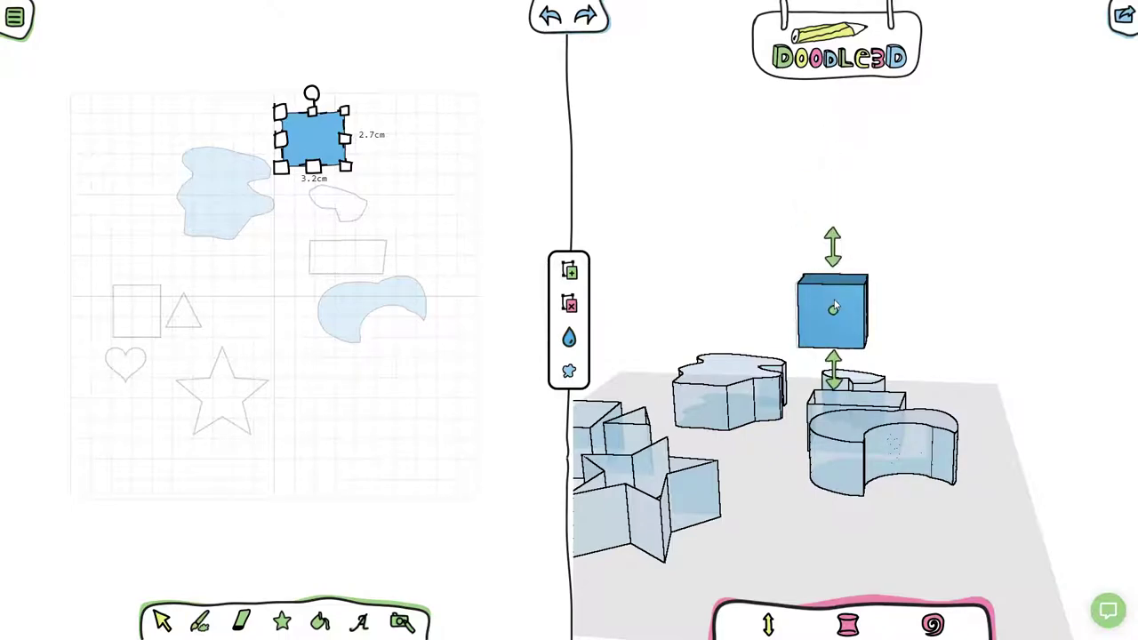
pyautogui.moveTo(945, 277)
pyautogui.mouseDown(button='right')
pyautogui.moveTo(950, 312)
pyautogui.moveTo(956, 276)
pyautogui.mouseUp(button='right')
pyautogui.moveTo(955, 276); pyautogui.dragTo(949, 378)
# Move the box to the centre of the grid and taper its top inward with the sculpt tool.
pyautogui.moveTo(320, 140)
pyautogui.mouseDown()
pyautogui.moveTo(385, 165)
pyautogui.moveTo(374, 226)
pyautogui.moveTo(274, 311)
pyautogui.moveTo(292, 297)
pyautogui.moveTo(277, 298)
pyautogui.mouseUp()
pyautogui.moveTo(791, 438)
pyautogui.mouseDown()
pyautogui.moveTo(826, 437)
pyautogui.moveTo(858, 333)
pyautogui.moveTo(808, 393)
pyautogui.moveTo(848, 450)
pyautogui.moveTo(841, 345)
pyautogui.moveTo(845, 355)
pyautogui.mouseUp()
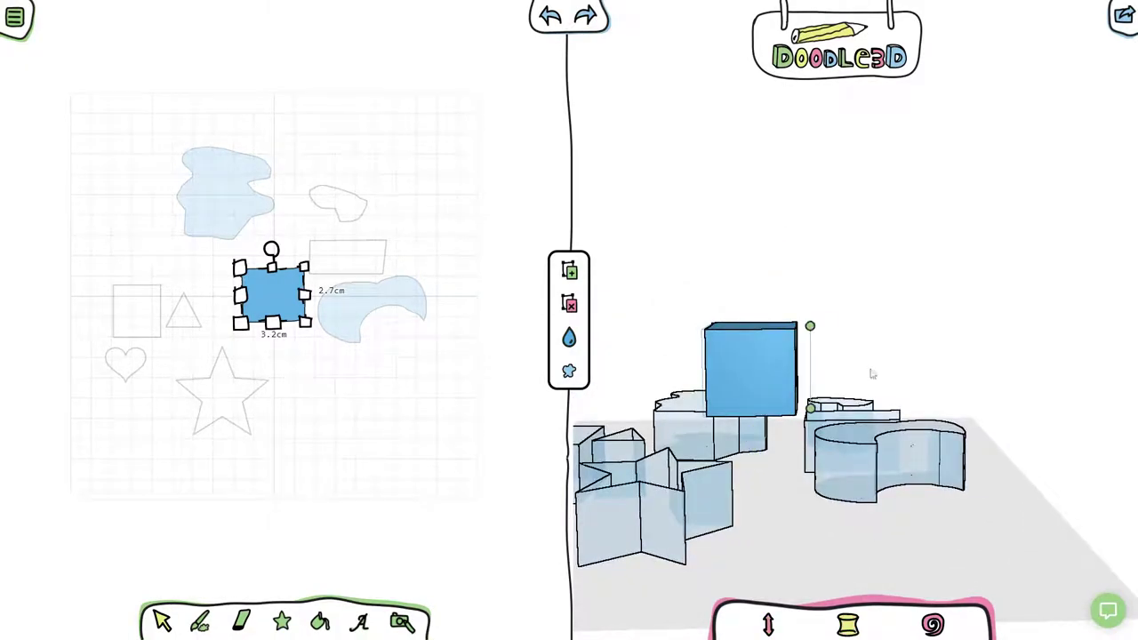
pyautogui.moveTo(809, 327); pyautogui.dragTo(797, 326)
pyautogui.moveTo(827, 328); pyautogui.dragTo(888, 284, button='right')
pyautogui.click(845, 298)
pyautogui.click(831, 307)
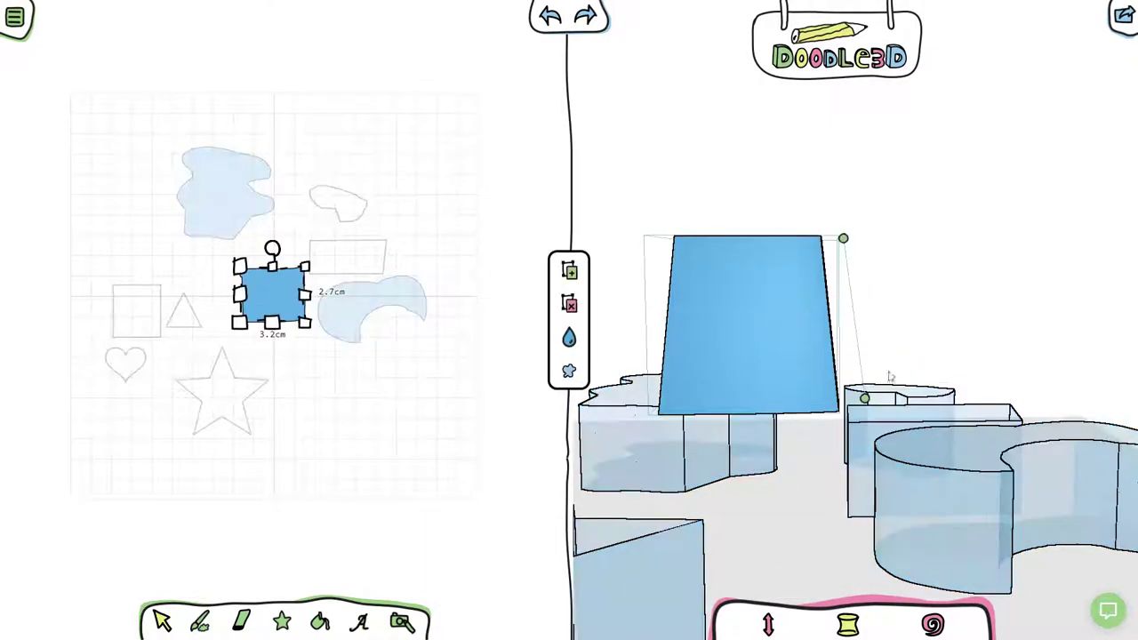
# Sculpt the box's profile into a vase-like form with a narrow neck, a wide bulge and a narrower base.
pyautogui.moveTo(866, 402); pyautogui.dragTo(902, 398)
pyautogui.moveTo(958, 274); pyautogui.dragTo(865, 290)
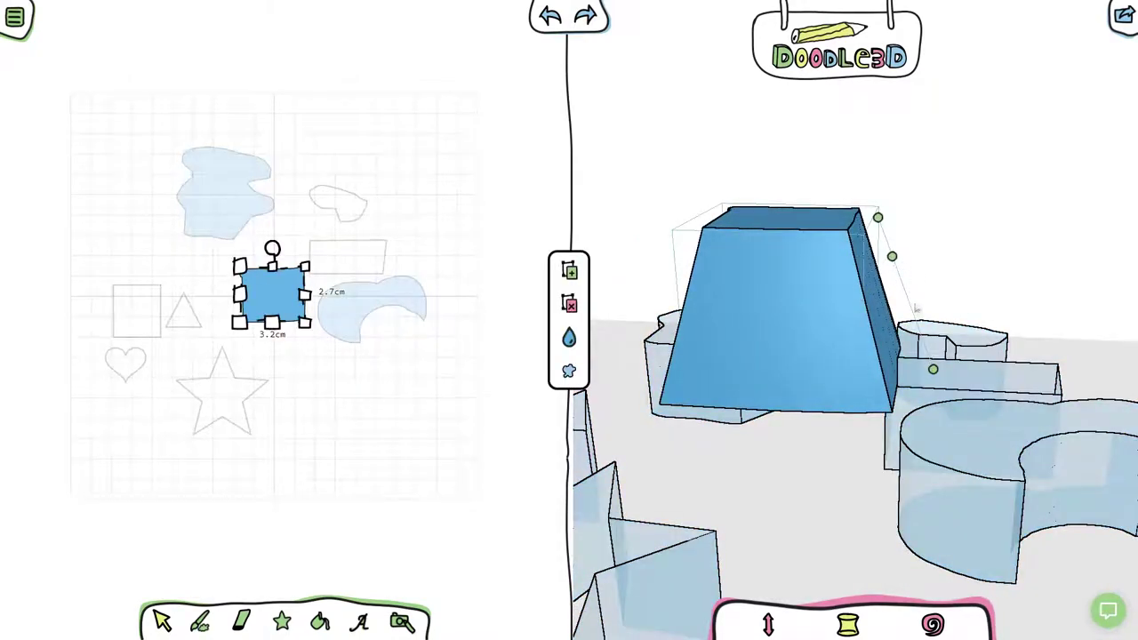
pyautogui.moveTo(889, 264); pyautogui.dragTo(955, 274)
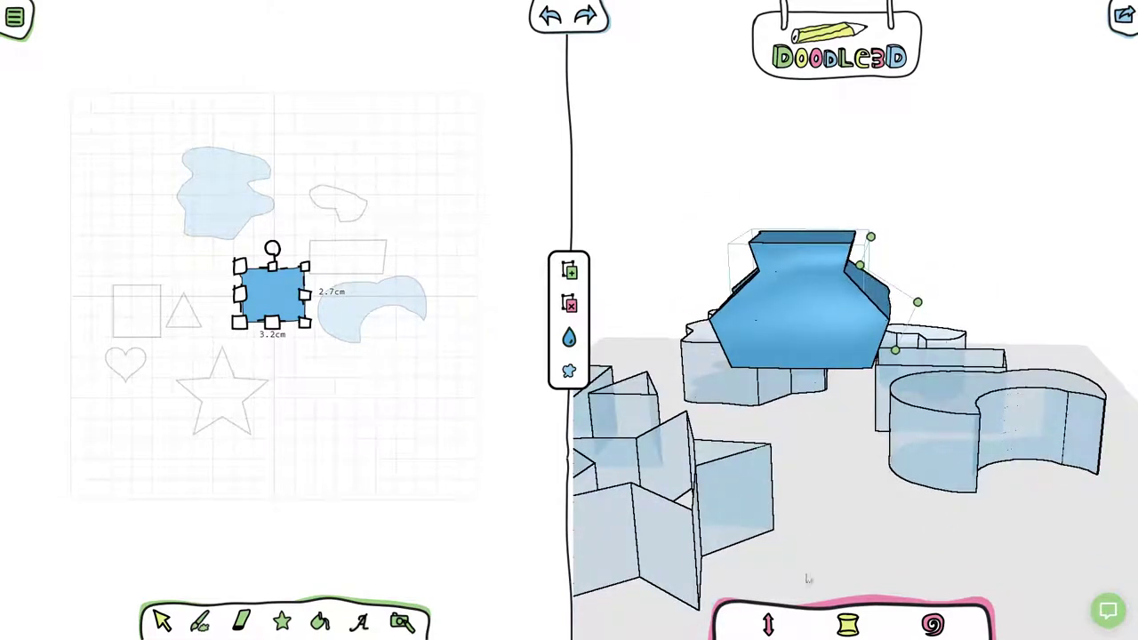
# Increase the height of the sculpted box by raising its top.
pyautogui.click(769, 625)
pyautogui.moveTo(809, 202); pyautogui.dragTo(810, 164)
pyautogui.moveTo(964, 212)
pyautogui.mouseDown()
pyautogui.moveTo(960, 228)
pyautogui.moveTo(955, 210)
pyautogui.mouseUp()
pyautogui.moveTo(955, 209); pyautogui.dragTo(979, 288, button='right')
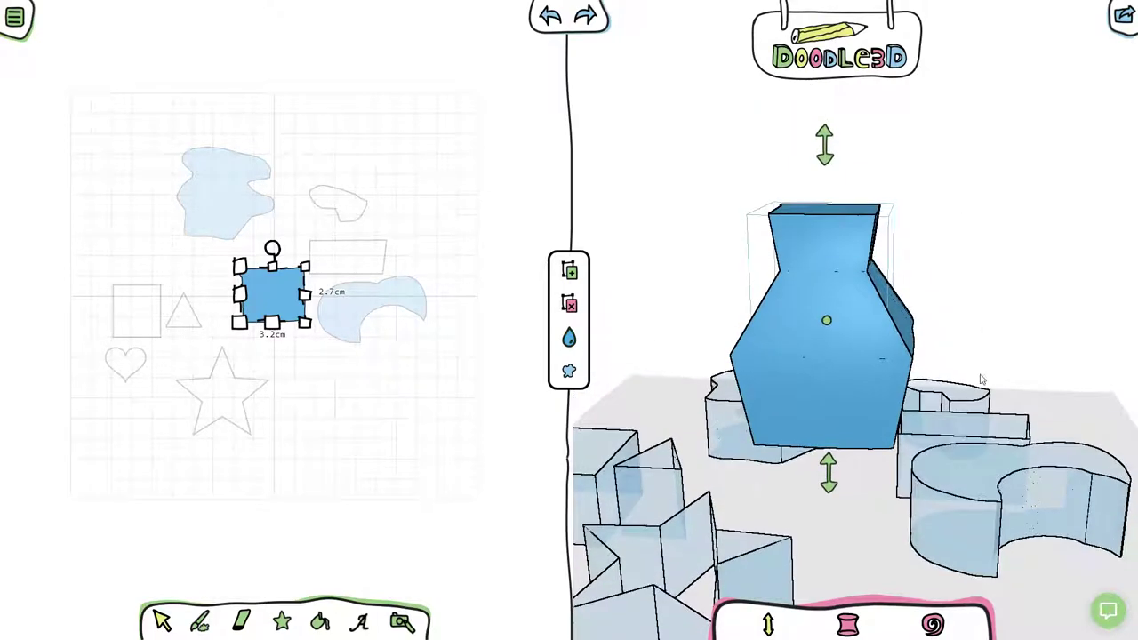
# Twist the sculpted box around its vertical axis and deselect it.
pyautogui.click(933, 626)
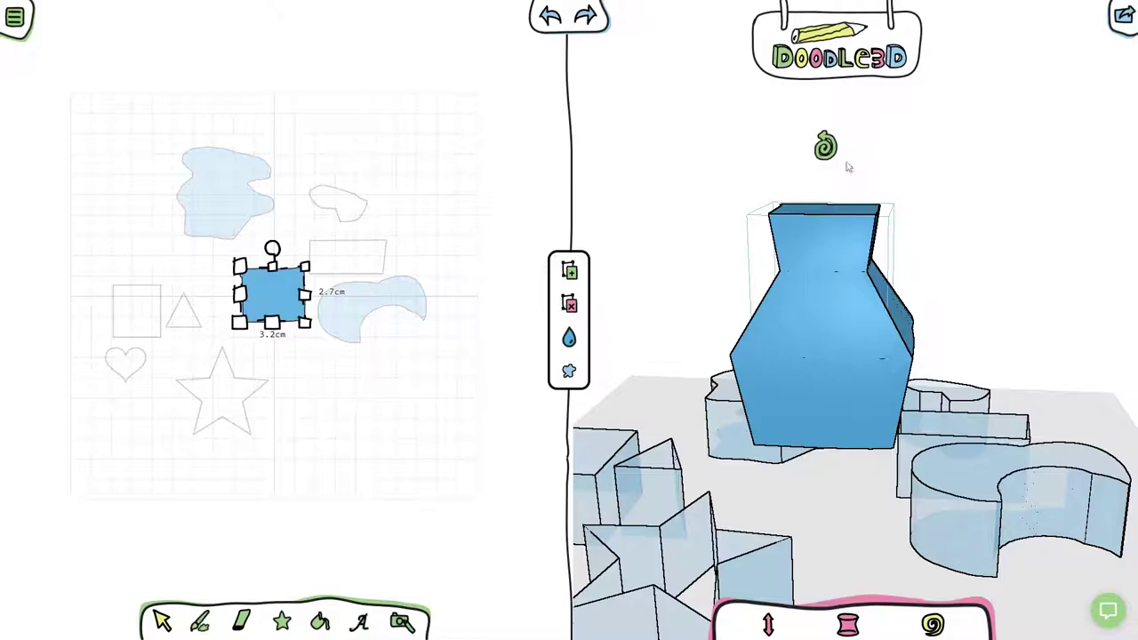
pyautogui.moveTo(825, 150); pyautogui.dragTo(922, 147)
pyautogui.moveTo(1019, 210); pyautogui.dragTo(1020, 274)
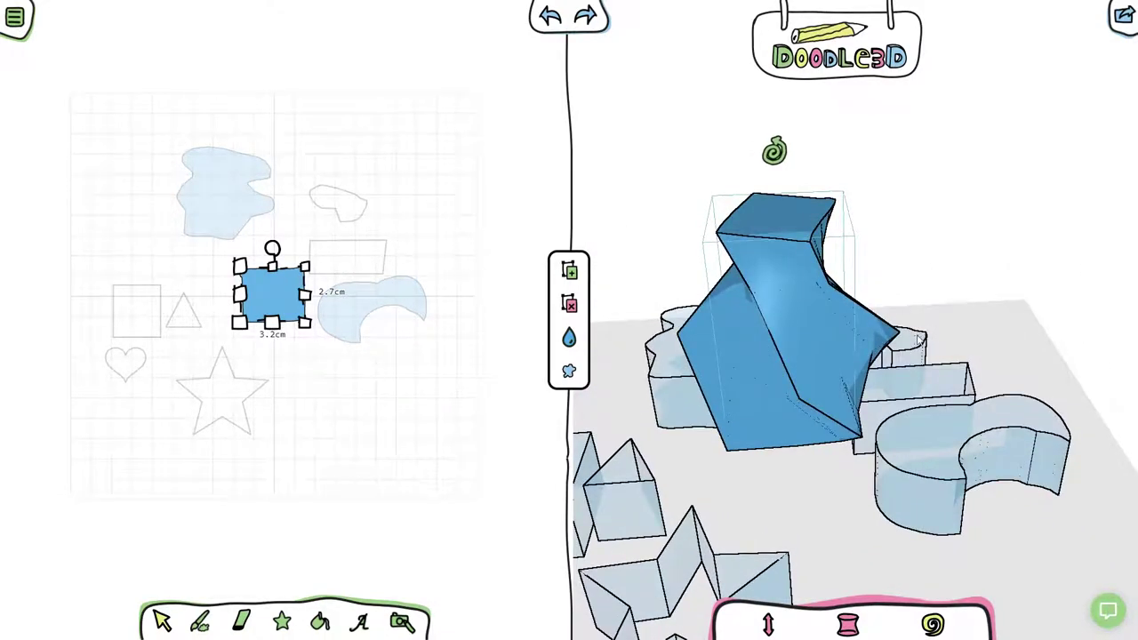
pyautogui.scroll(-3, 938, 317)
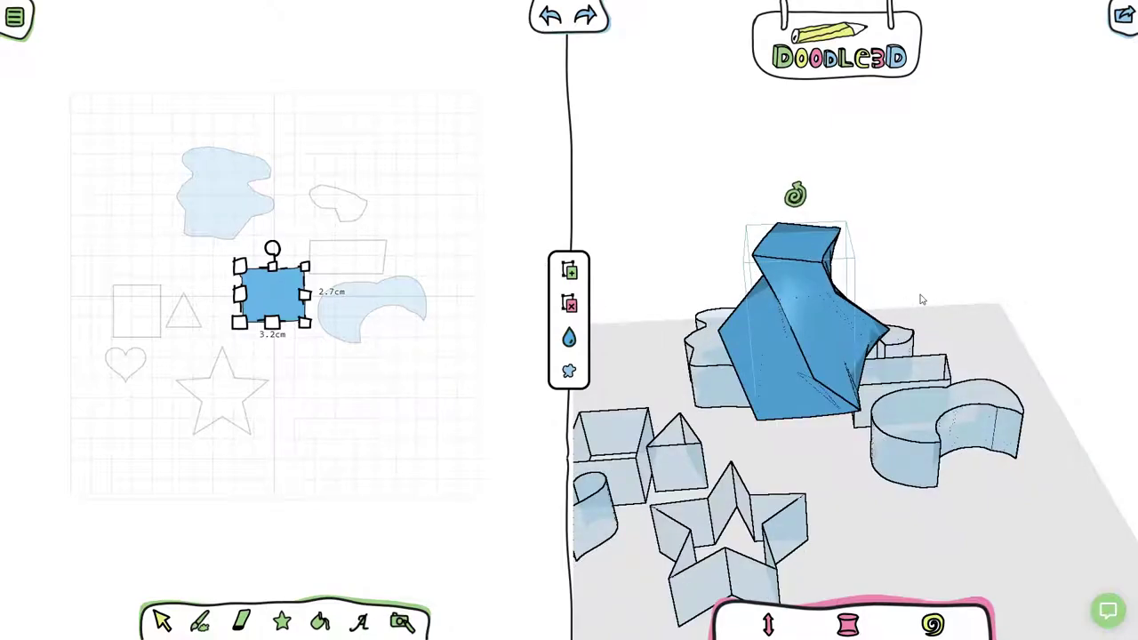
pyautogui.moveTo(978, 345); pyautogui.dragTo(740, 357)
pyautogui.click(790, 485)
# Move the filled freeform shape to the grid's right edge so it overlaps the notched blob.
pyautogui.click(261, 207)
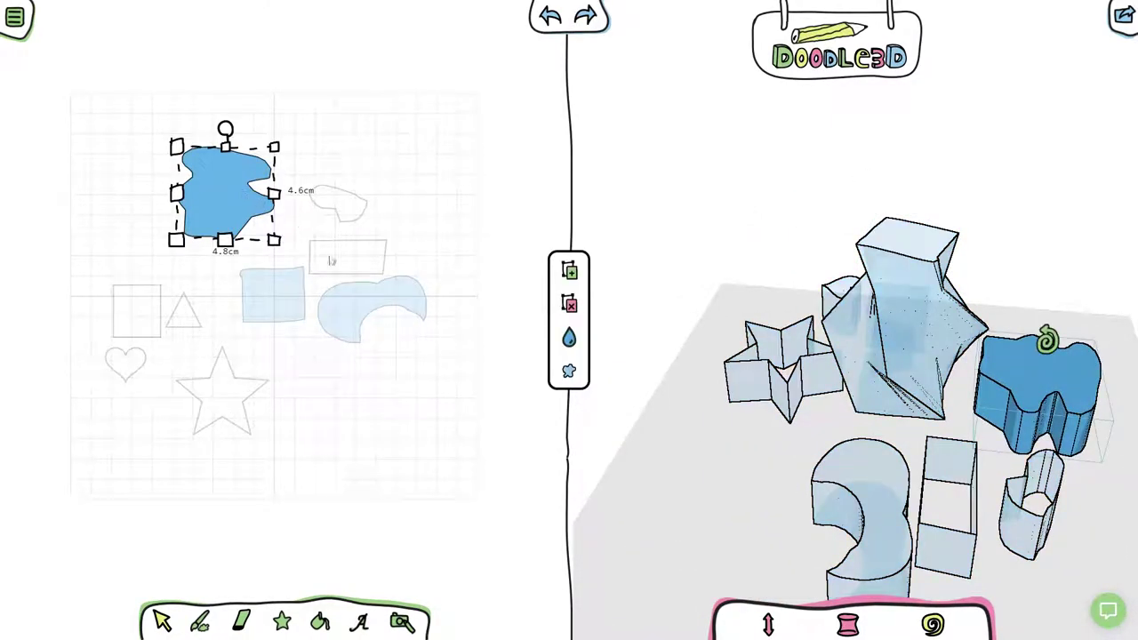
pyautogui.moveTo(233, 191); pyautogui.dragTo(435, 328)
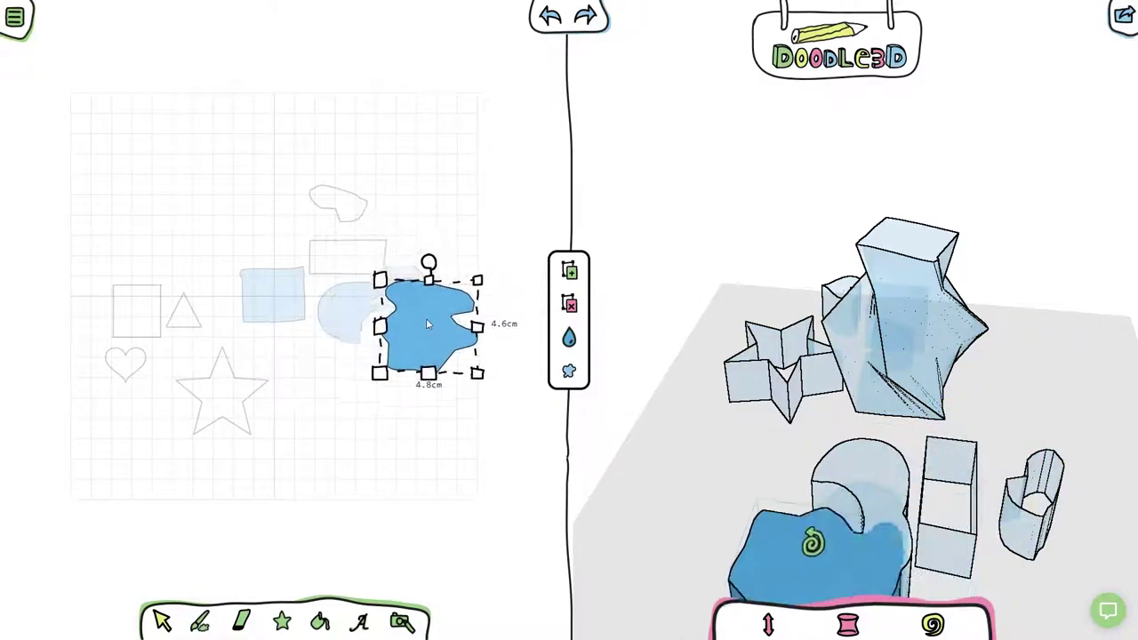
pyautogui.click(726, 478)
pyautogui.moveTo(711, 483); pyautogui.dragTo(967, 332)
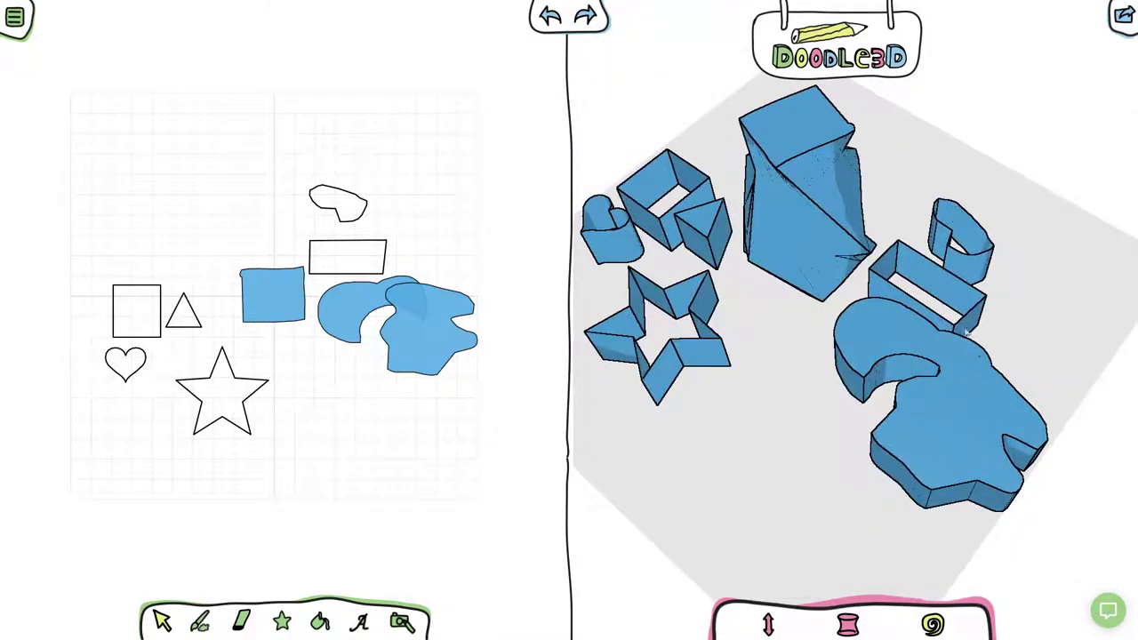
# Recolour the filled freeform shape overlapping the notched blob to medium green and shift it slightly left on the grid.
pyautogui.click(441, 299)
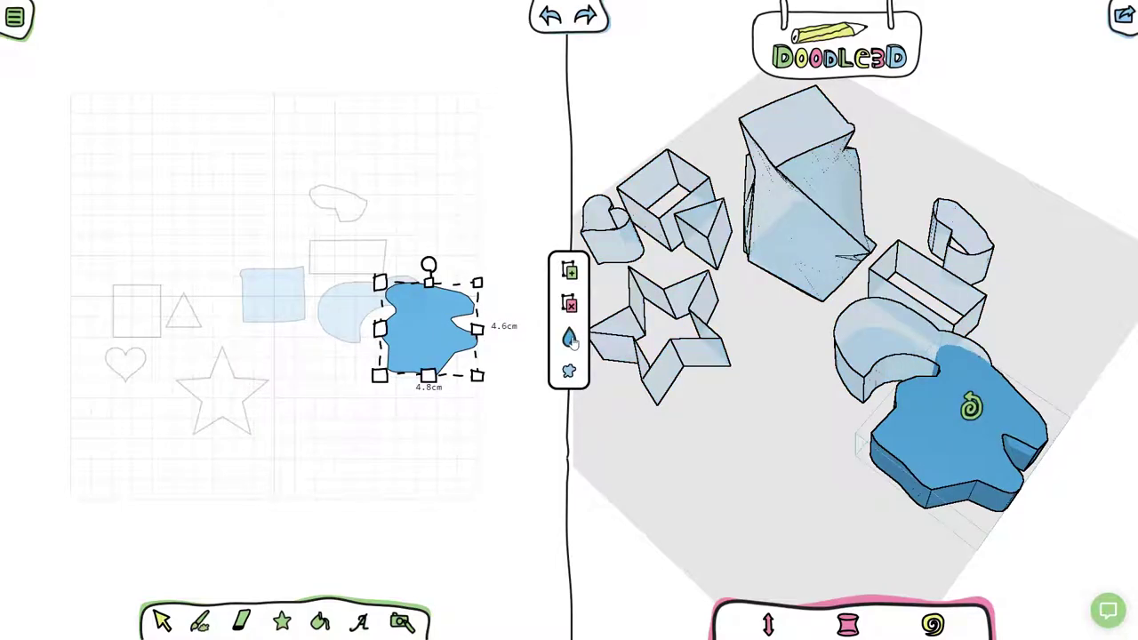
pyautogui.click(570, 340)
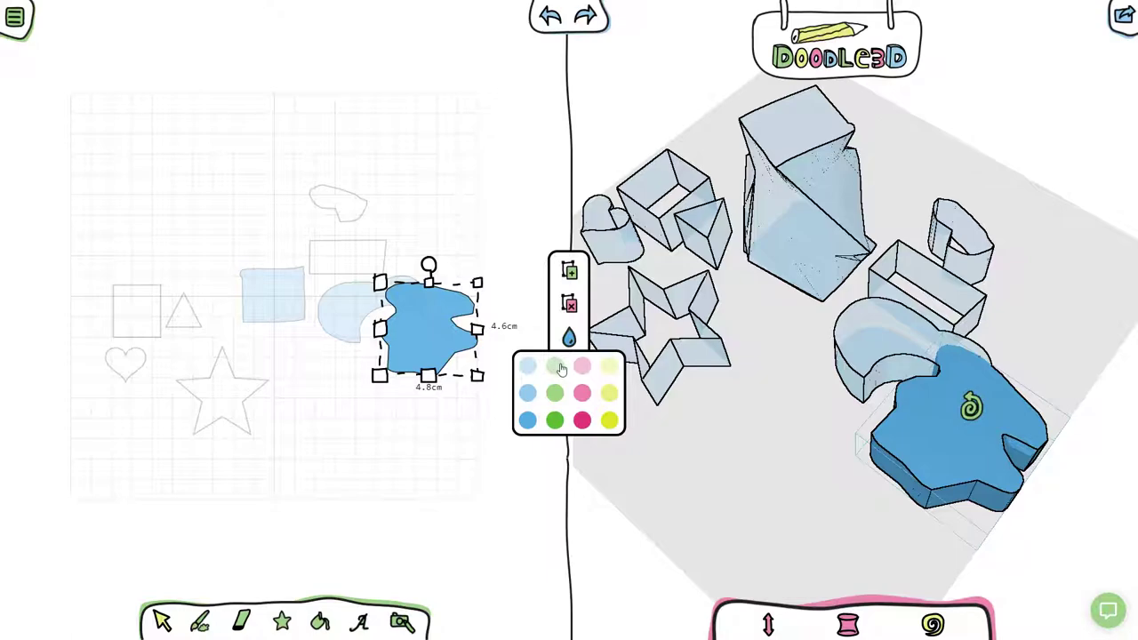
pyautogui.click(554, 395)
pyautogui.click(825, 427)
pyautogui.moveTo(825, 427); pyautogui.dragTo(884, 462)
pyautogui.moveTo(433, 344)
pyautogui.mouseDown()
pyautogui.moveTo(432, 357)
pyautogui.moveTo(416, 348)
pyautogui.mouseUp()
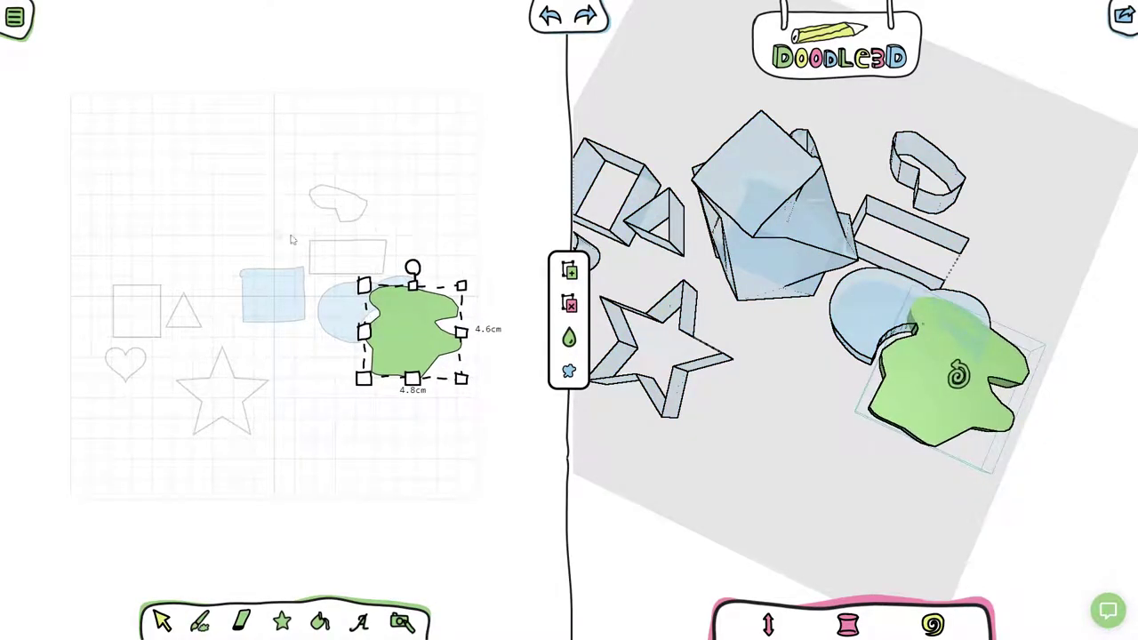
# Select the notched blob, the green shape and the outlined rectangle together, move them slightly up and right, and deselect.
pyautogui.click(257, 226)
pyautogui.click(342, 320)
pyautogui.keyDown('shift'); pyautogui.click(424, 360); pyautogui.keyUp('shift')
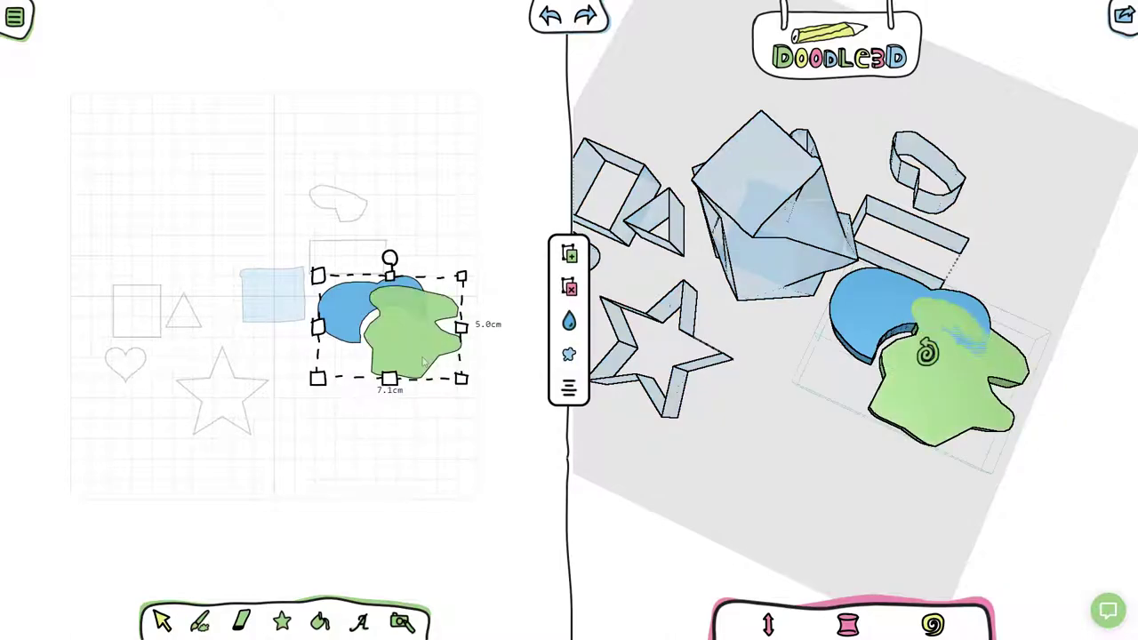
pyautogui.keyDown('shift'); pyautogui.click(360, 252); pyautogui.keyUp('shift')
pyautogui.moveTo(381, 298)
pyautogui.mouseDown()
pyautogui.moveTo(382, 248)
pyautogui.moveTo(387, 288)
pyautogui.mouseUp()
pyautogui.moveTo(317, 233)
pyautogui.mouseDown()
pyautogui.moveTo(341, 259)
pyautogui.moveTo(319, 250)
pyautogui.mouseUp()
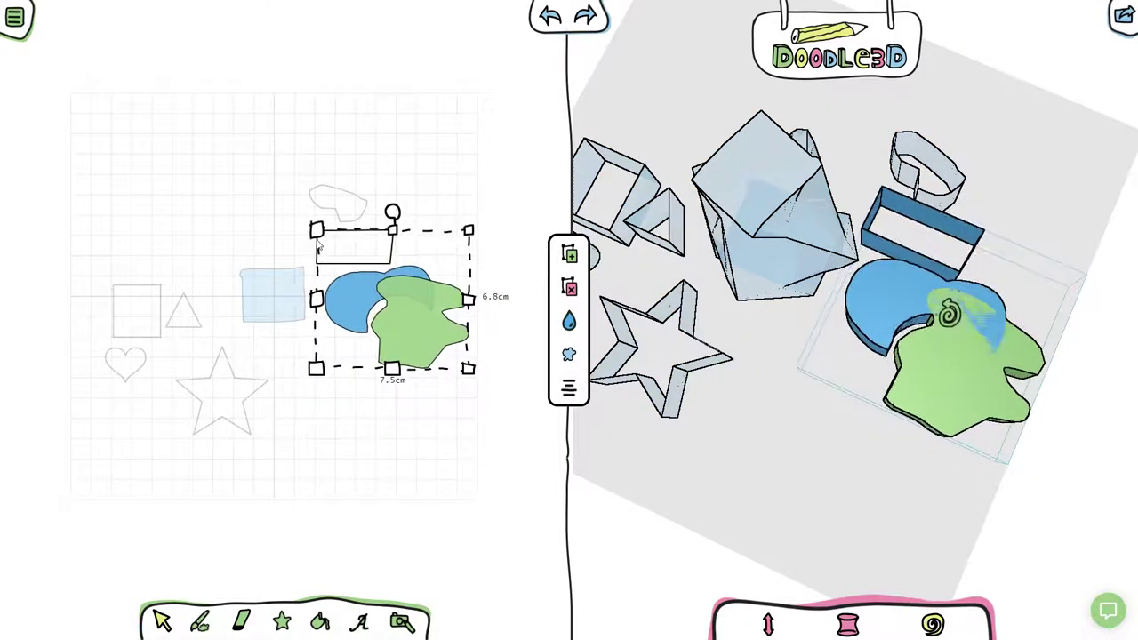
pyautogui.click(235, 235)
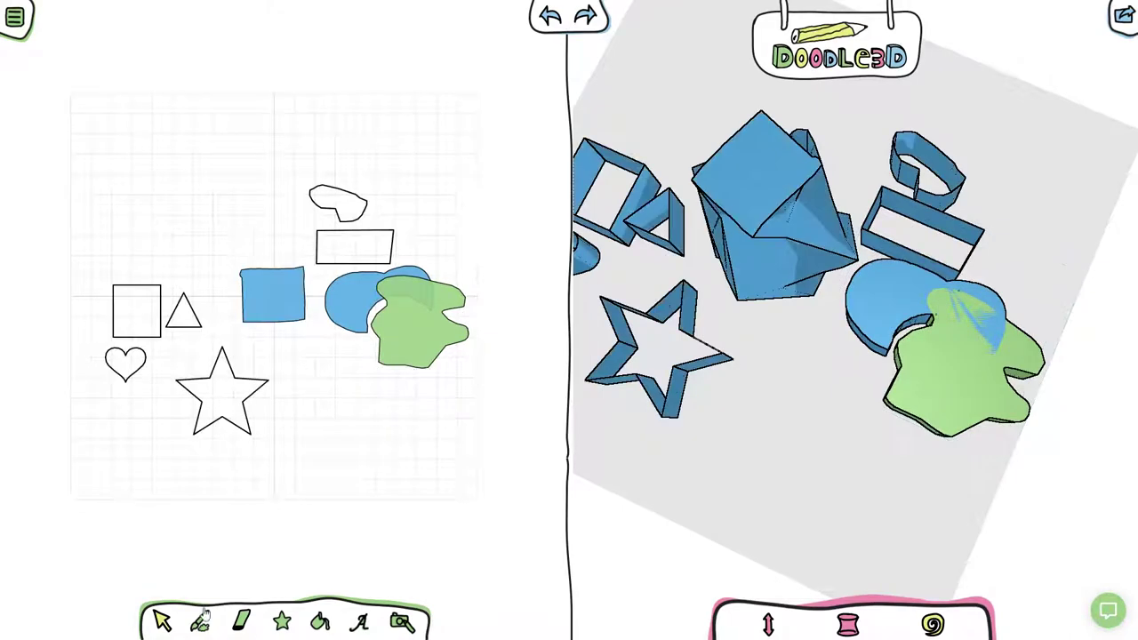
# Draw a rectangle about 2.2 × 2.0 cm in the grid's upper-left area and duplicate it, enlarging the copy to about 3.2 × 3.0 cm.
pyautogui.click(281, 621)
pyautogui.click(251, 556)
pyautogui.moveTo(172, 176); pyautogui.dragTo(216, 217)
pyautogui.moveTo(734, 358); pyautogui.dragTo(942, 410)
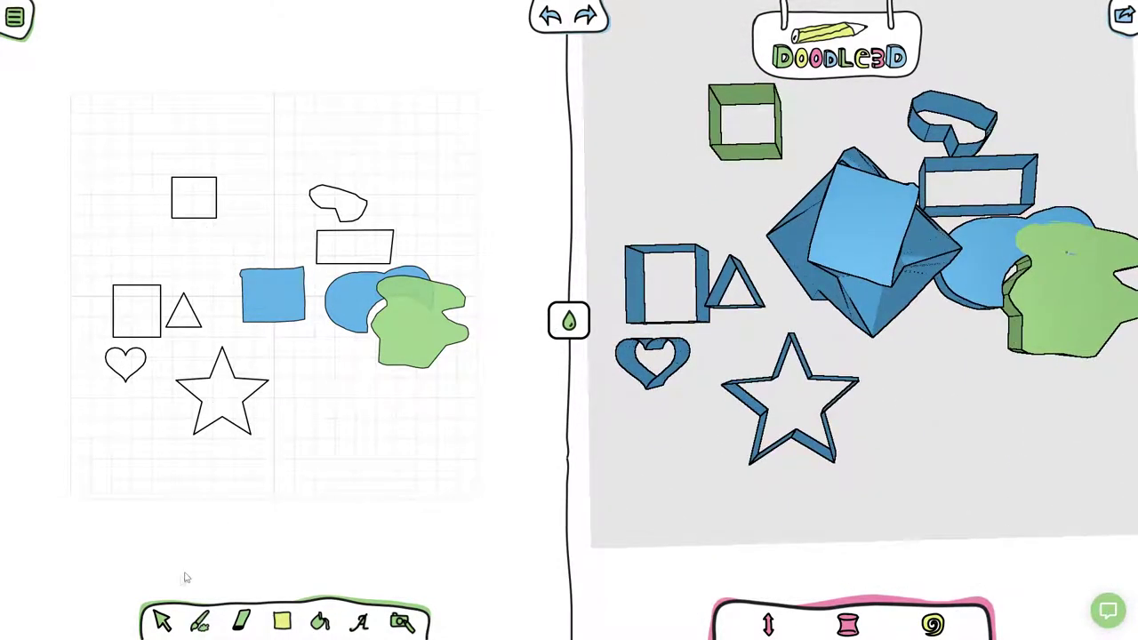
pyautogui.click(195, 219)
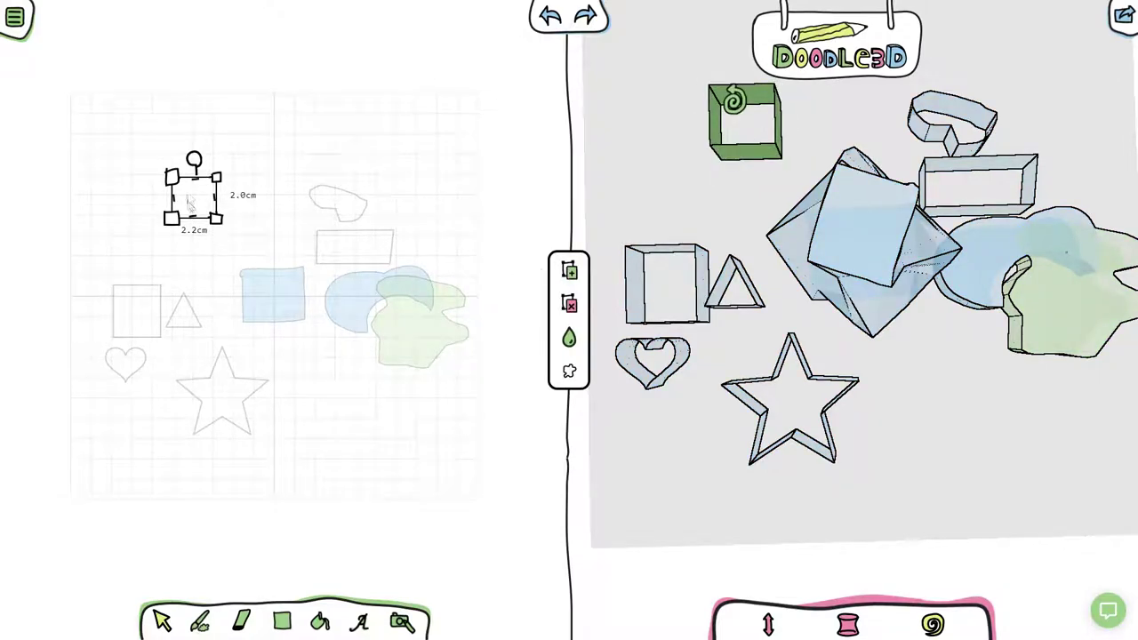
pyautogui.moveTo(219, 224); pyautogui.dragTo(240, 242)
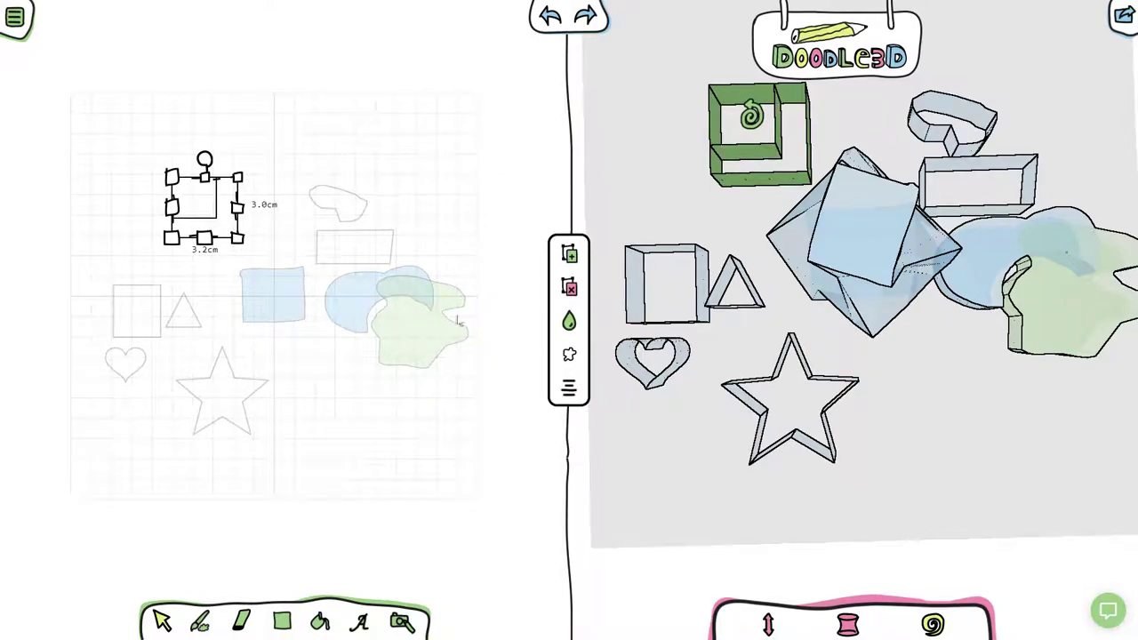
# Align the two new rectangles on their centres both horizontally and vertically.
pyautogui.click(569, 391)
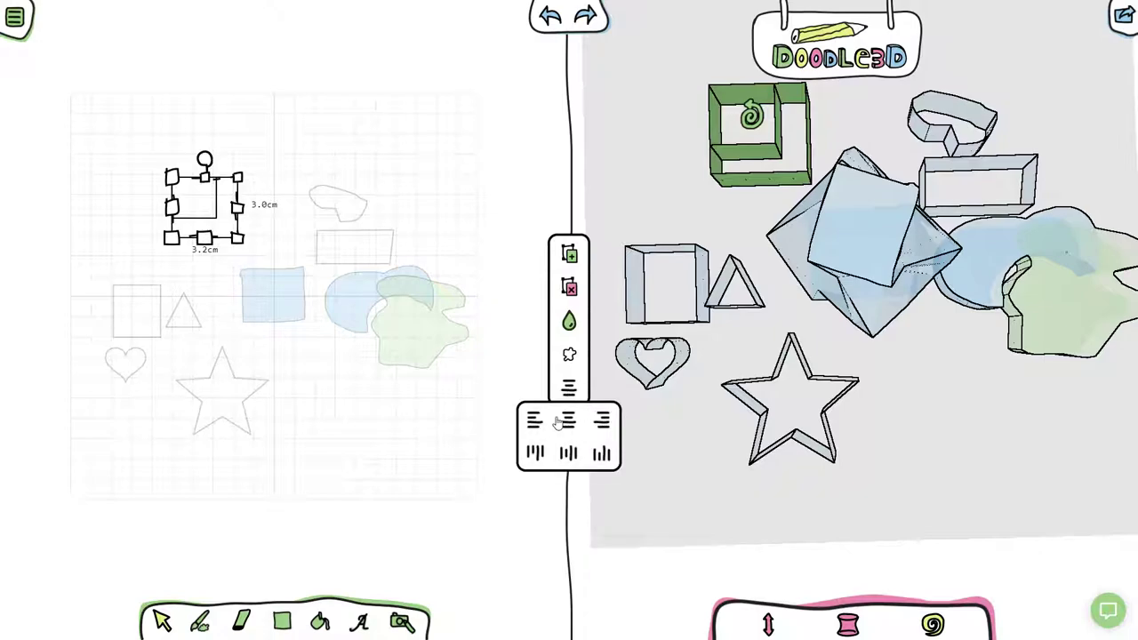
pyautogui.click(571, 427)
pyautogui.click(569, 390)
pyautogui.click(570, 452)
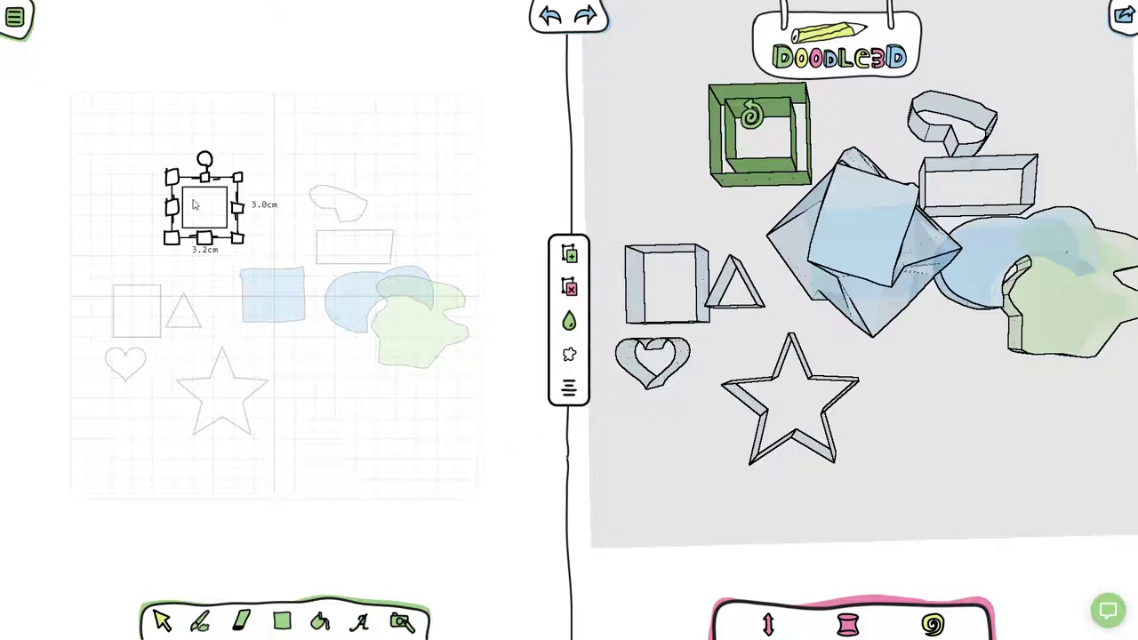
# Fill the band between the two nested rectangles with light pink.
pyautogui.scroll(7, 181, 184)
pyautogui.scroll(-3, 267, 229)
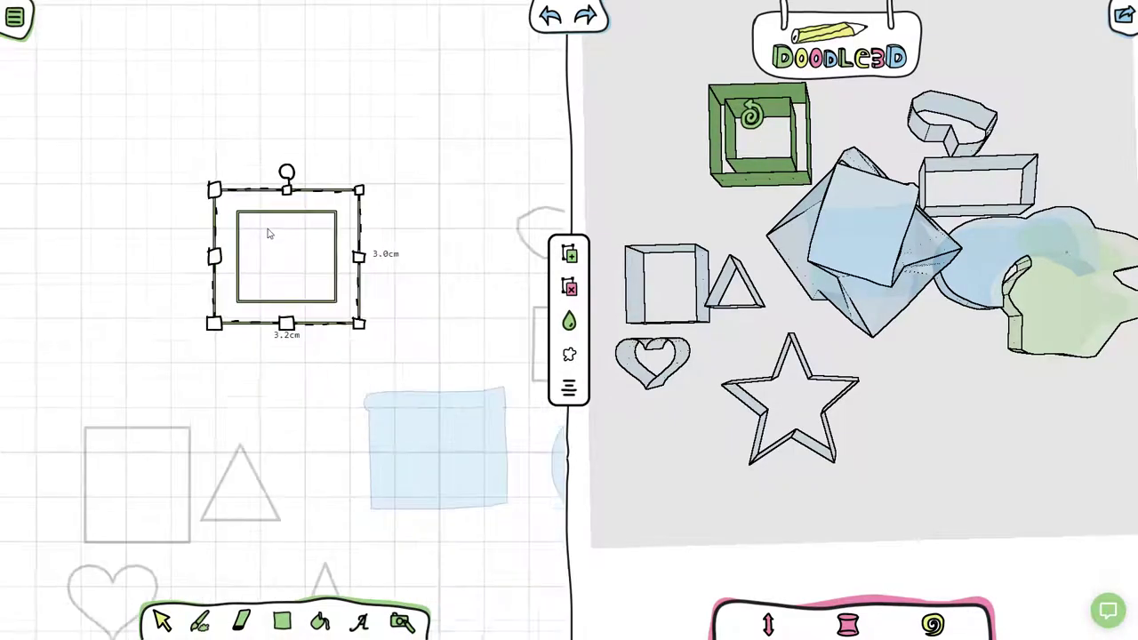
pyautogui.click(322, 620)
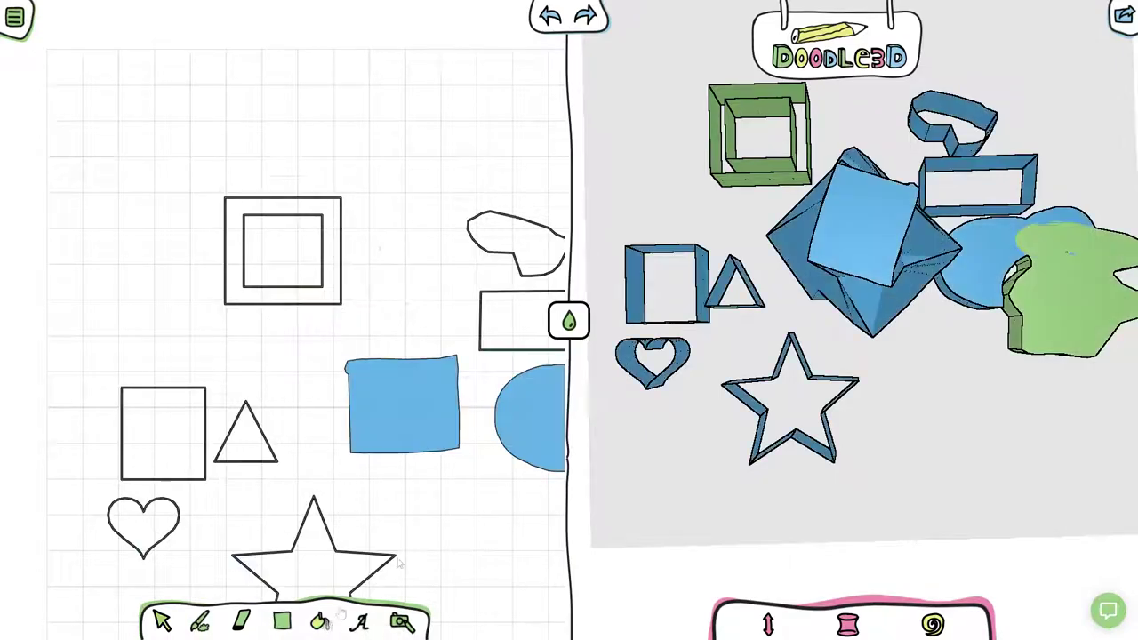
pyautogui.click(566, 323)
pyautogui.click(579, 363)
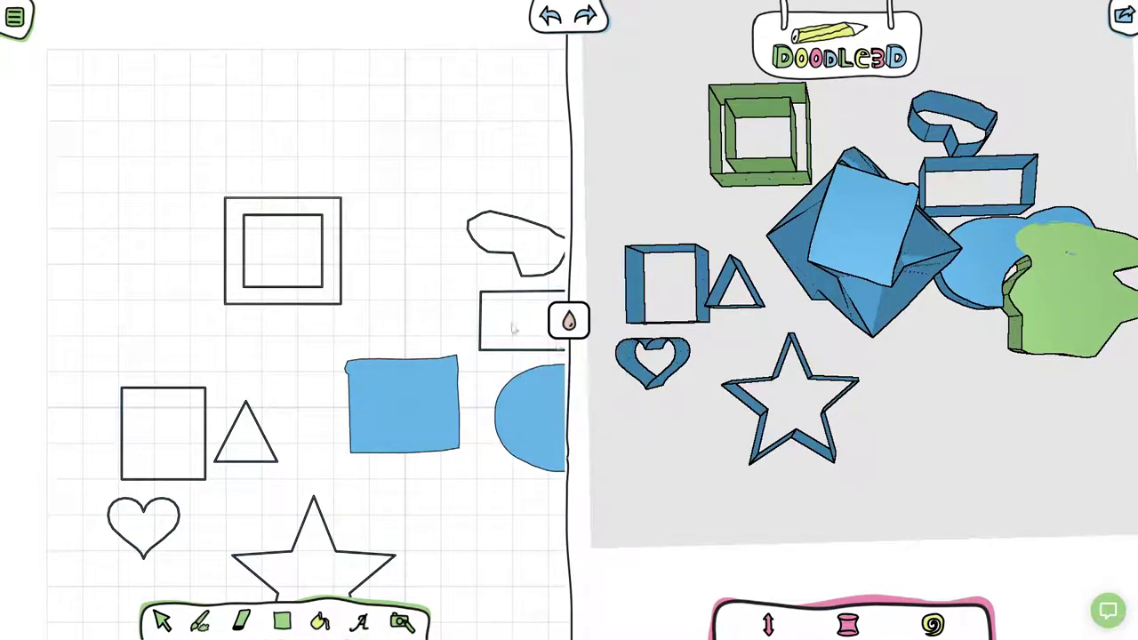
pyautogui.click(333, 226)
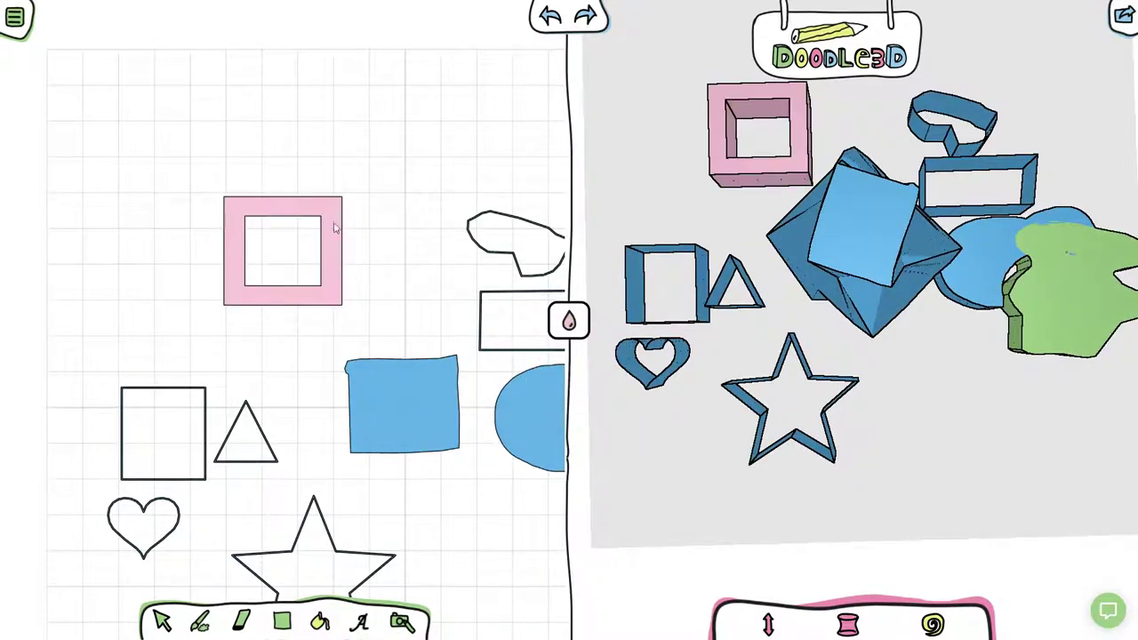
# Fill the inner rectangle with light blue.
pyautogui.click(568, 320)
pyautogui.click(524, 363)
pyautogui.click(298, 234)
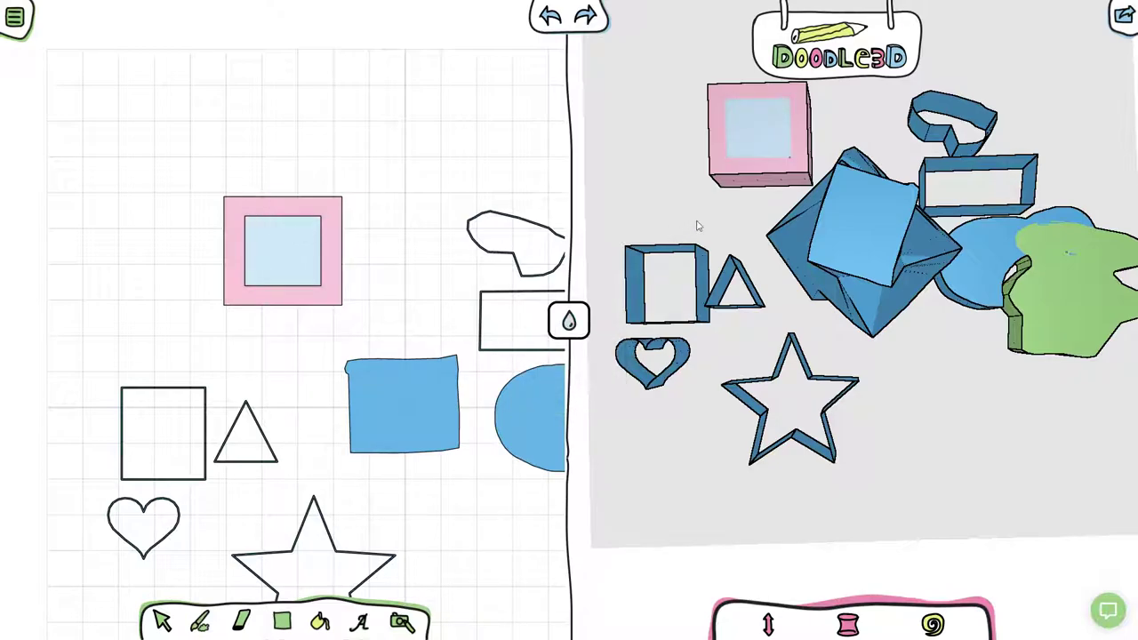
# Reduce the height of the light blue inner block so its top sits well below the pink frame's rim.
pyautogui.moveTo(698, 226); pyautogui.dragTo(723, 311)
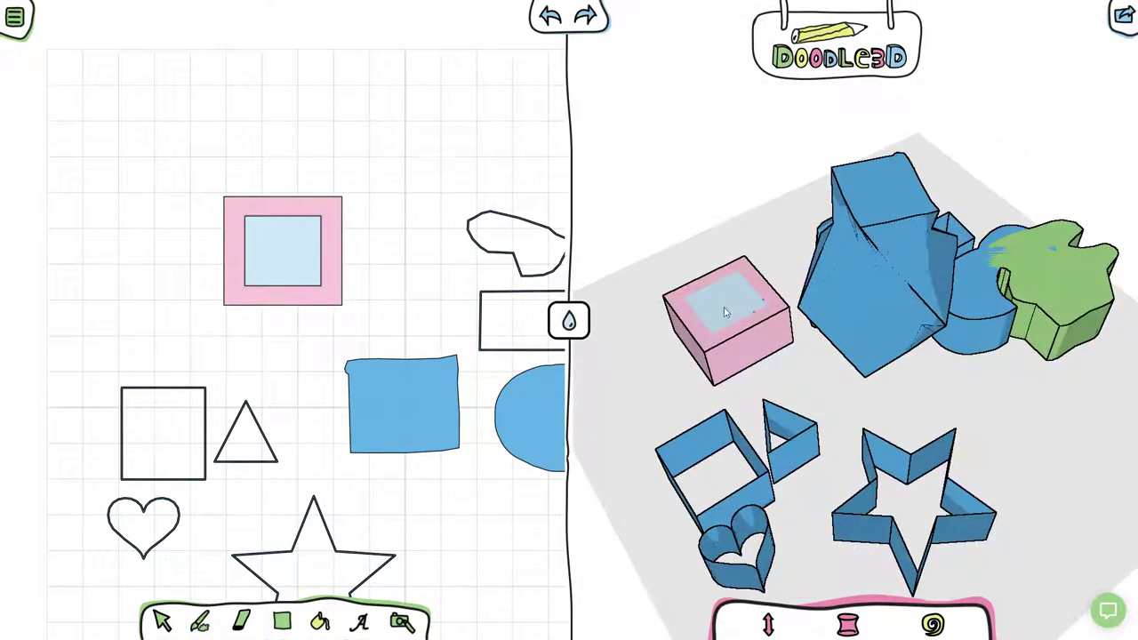
pyautogui.click(723, 312)
pyautogui.click(775, 626)
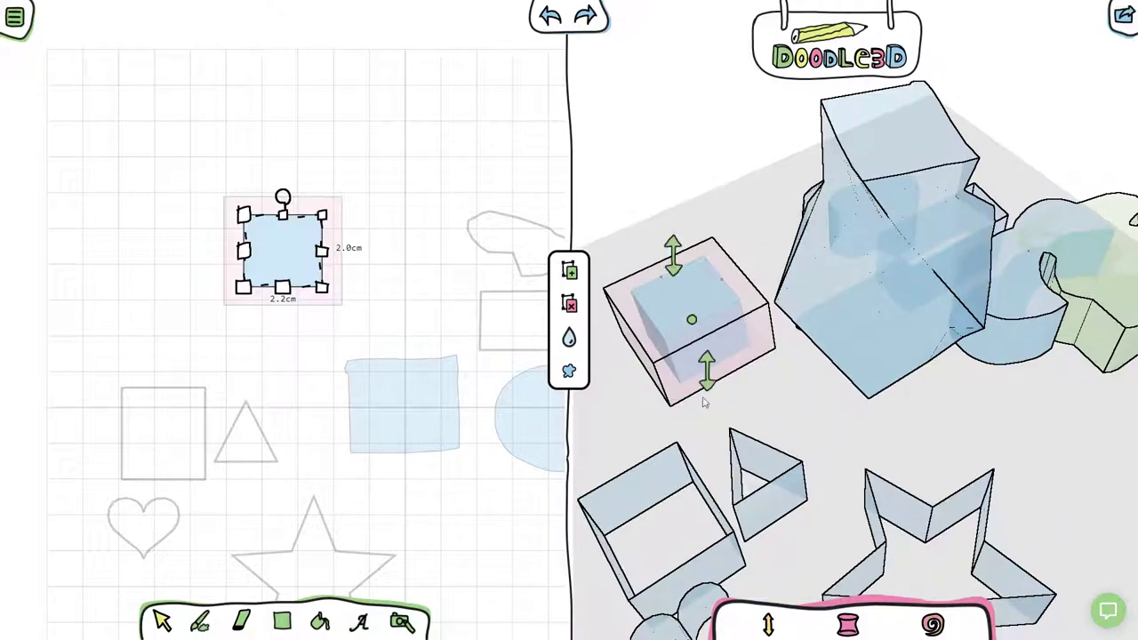
pyautogui.moveTo(681, 266)
pyautogui.mouseDown()
pyautogui.moveTo(685, 292)
pyautogui.moveTo(680, 279)
pyautogui.mouseUp()
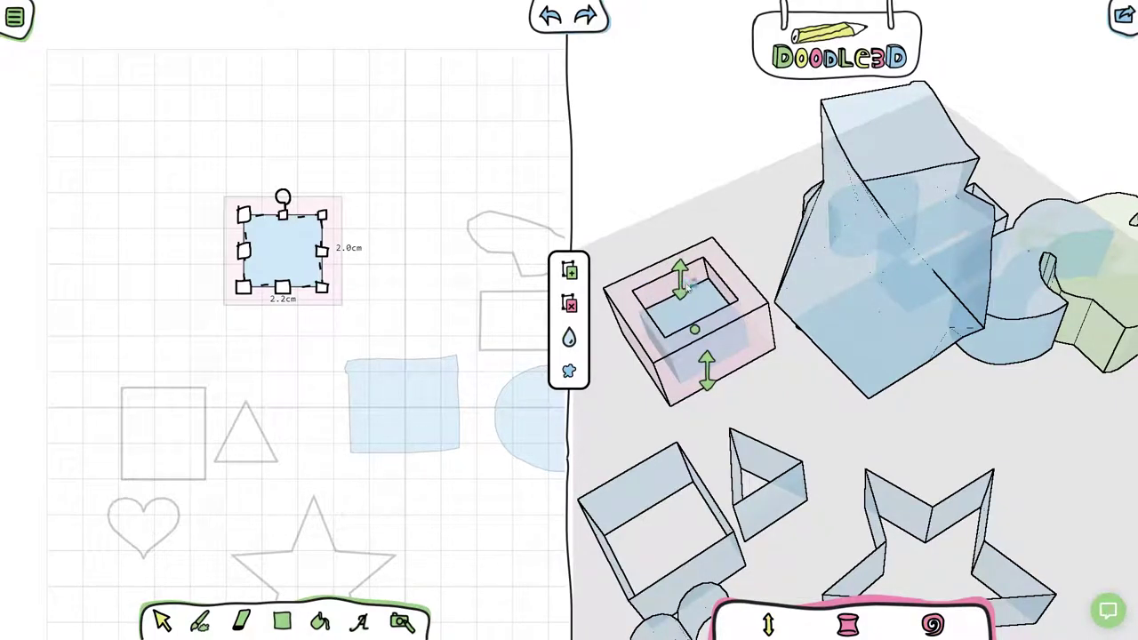
pyautogui.moveTo(740, 366); pyautogui.dragTo(681, 287)
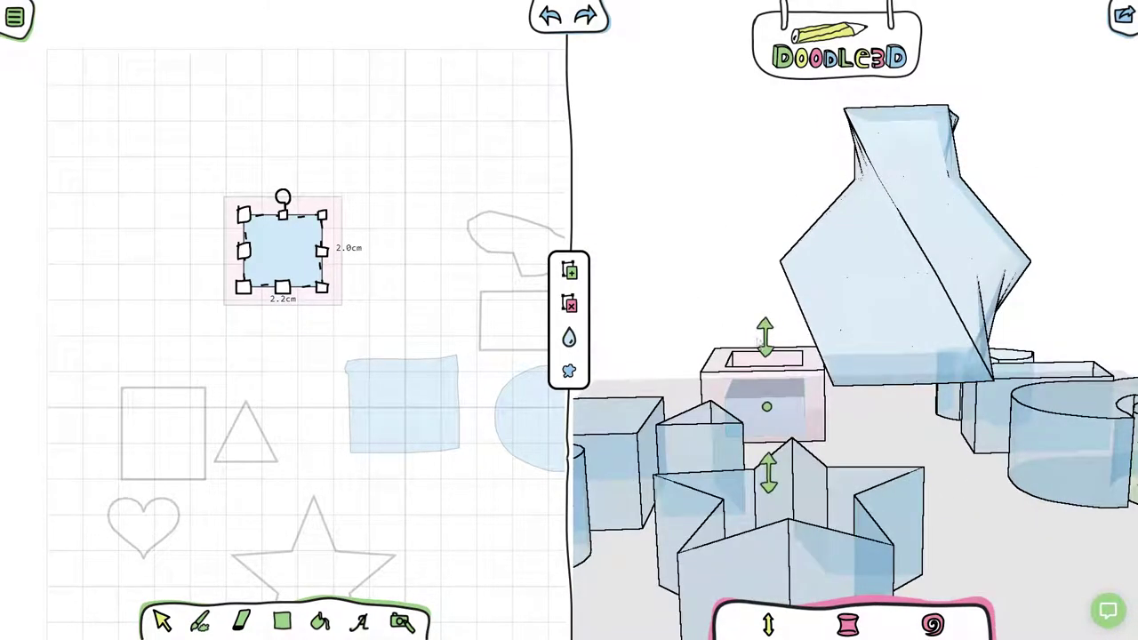
pyautogui.moveTo(766, 356); pyautogui.dragTo(766, 354)
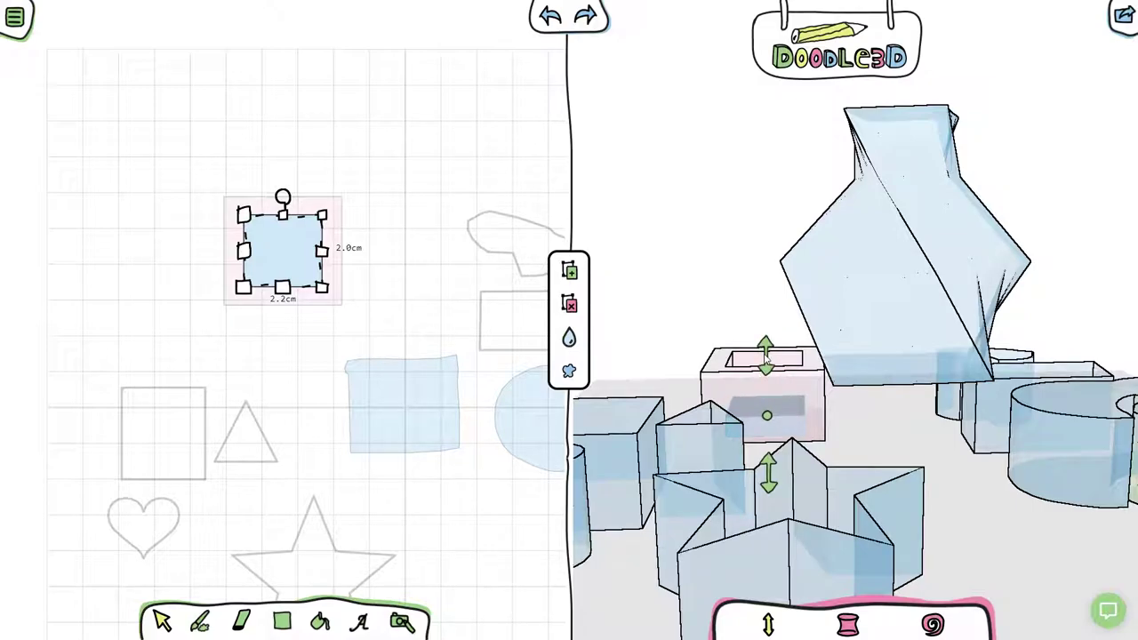
# Sculpt the pink frame so its top edge flares outward, and view the result from several angles.
pyautogui.scroll(4, 748, 354)
pyautogui.moveTo(681, 338); pyautogui.dragTo(745, 407)
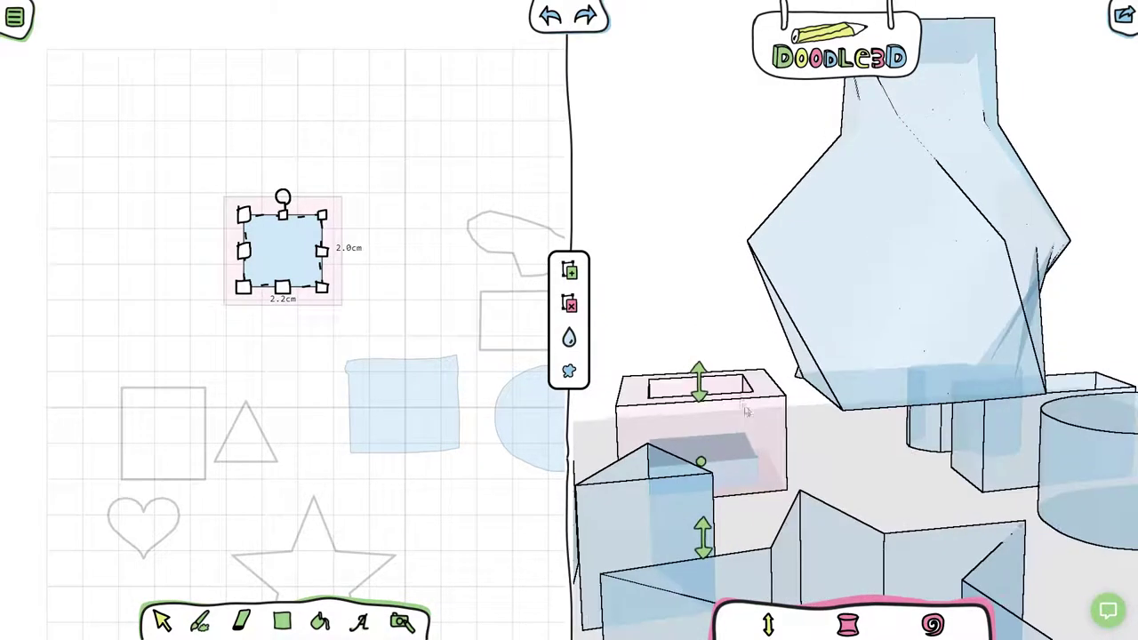
pyautogui.click(747, 412)
pyautogui.click(845, 624)
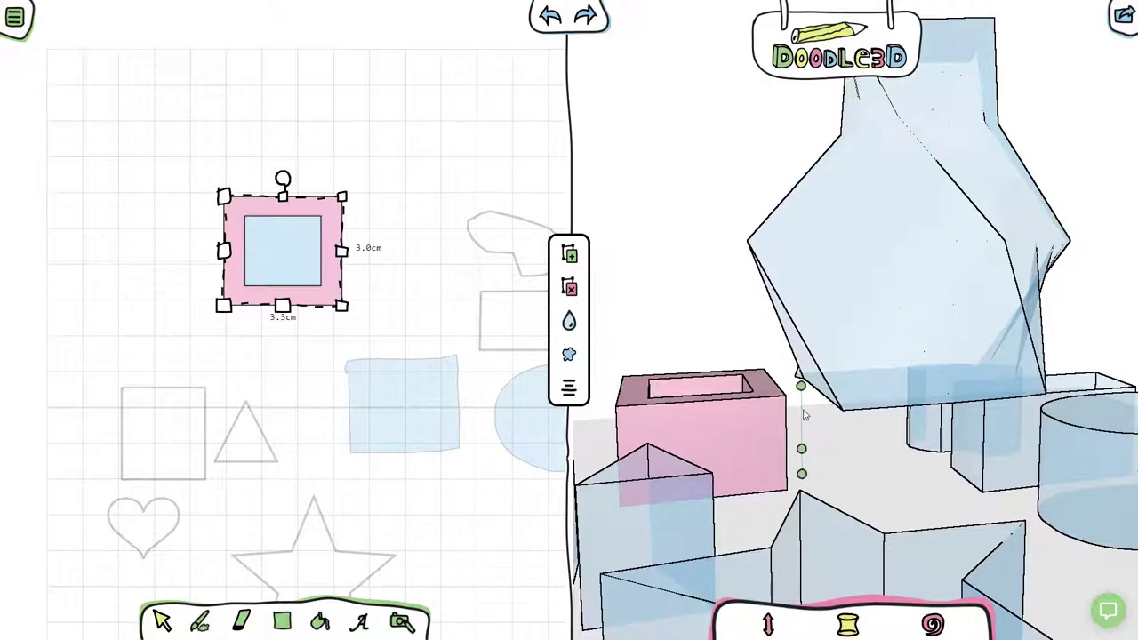
pyautogui.moveTo(800, 388); pyautogui.dragTo(839, 388)
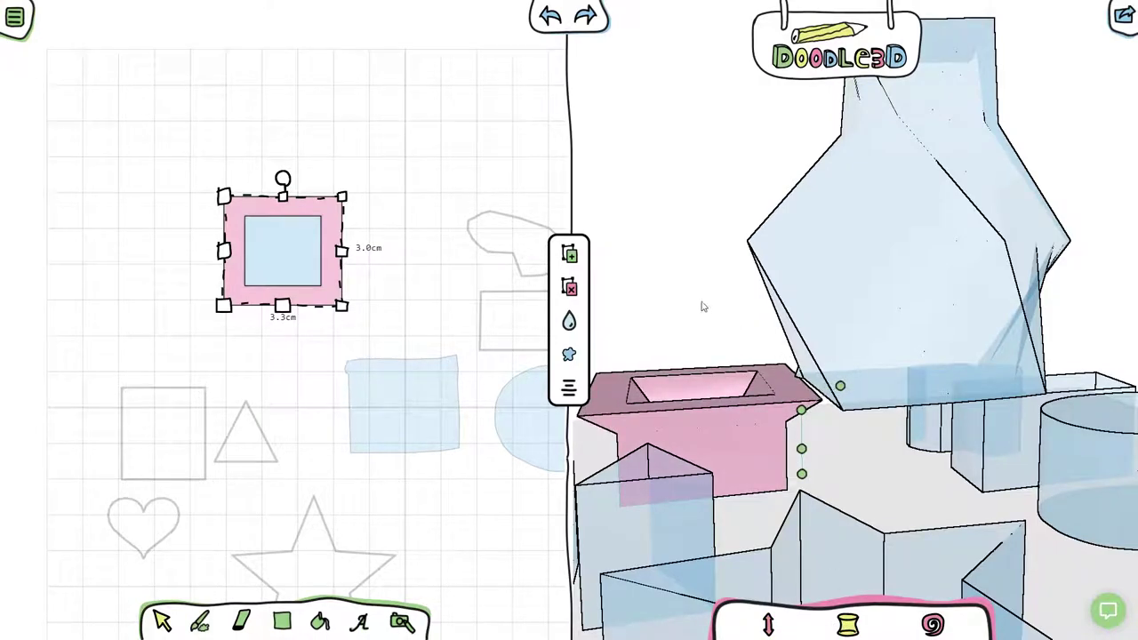
pyautogui.moveTo(702, 305); pyautogui.dragTo(770, 289, button='right')
pyautogui.moveTo(770, 290)
pyautogui.mouseDown()
pyautogui.moveTo(757, 302)
pyautogui.moveTo(756, 368)
pyautogui.moveTo(818, 350)
pyautogui.moveTo(724, 353)
pyautogui.mouseUp()
pyautogui.moveTo(723, 352); pyautogui.dragTo(824, 376, button='right')
pyautogui.click(825, 374)
pyautogui.scroll(-6, 825, 368)
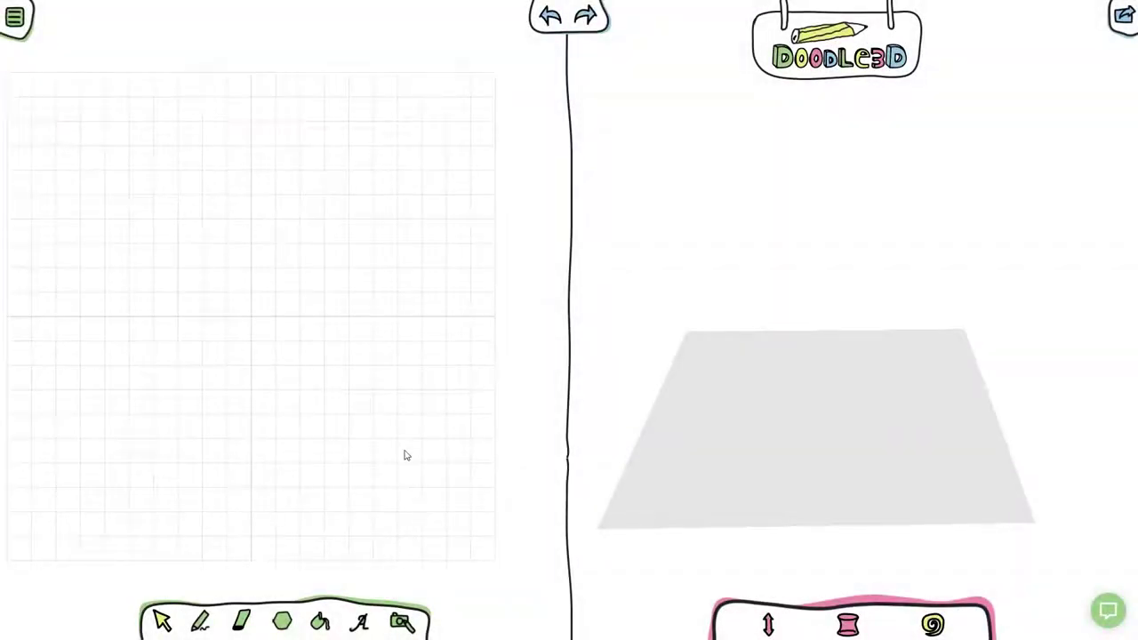
# Import the image butterfree_by_mighty355-d7i718t.png into the blank doodle for tracing.
pyautogui.click(402, 623)
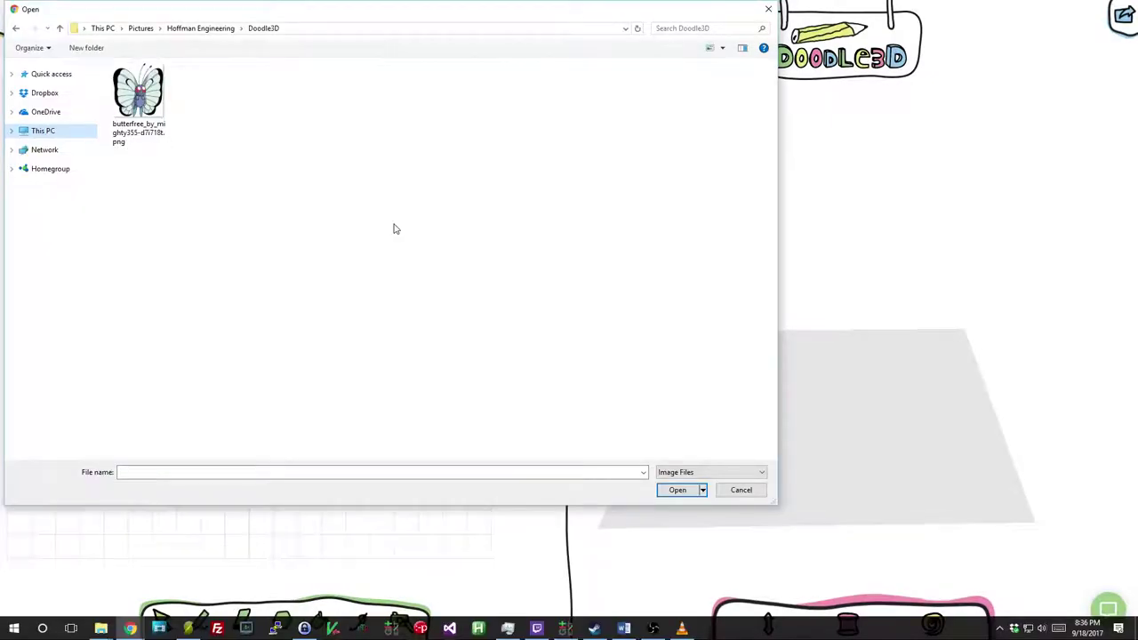
pyautogui.click(138, 93)
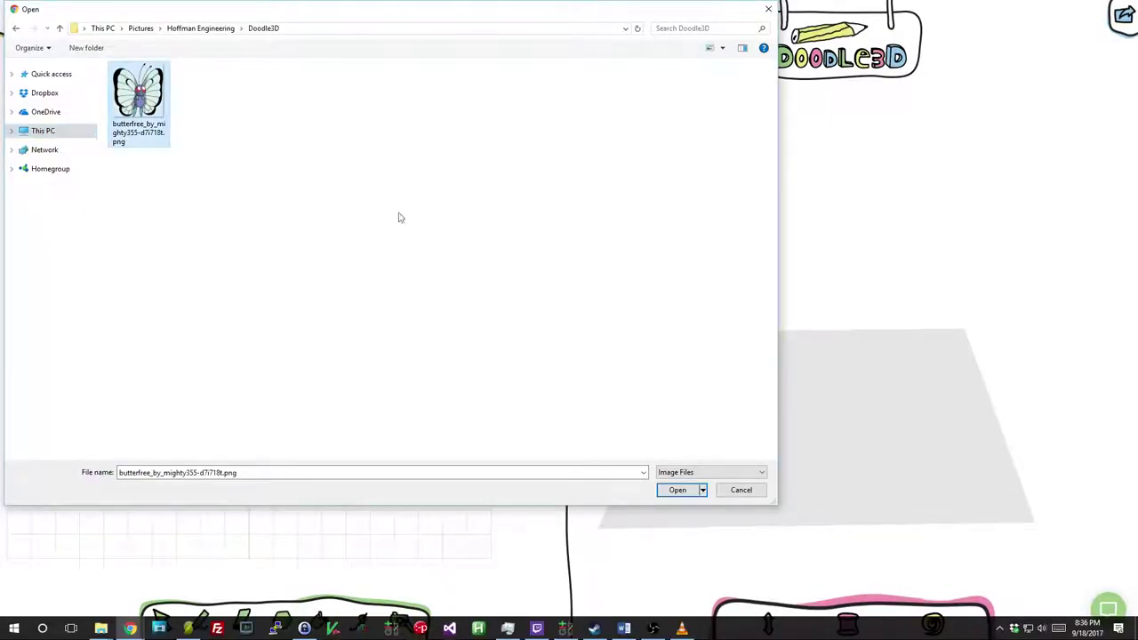
pyautogui.click(677, 489)
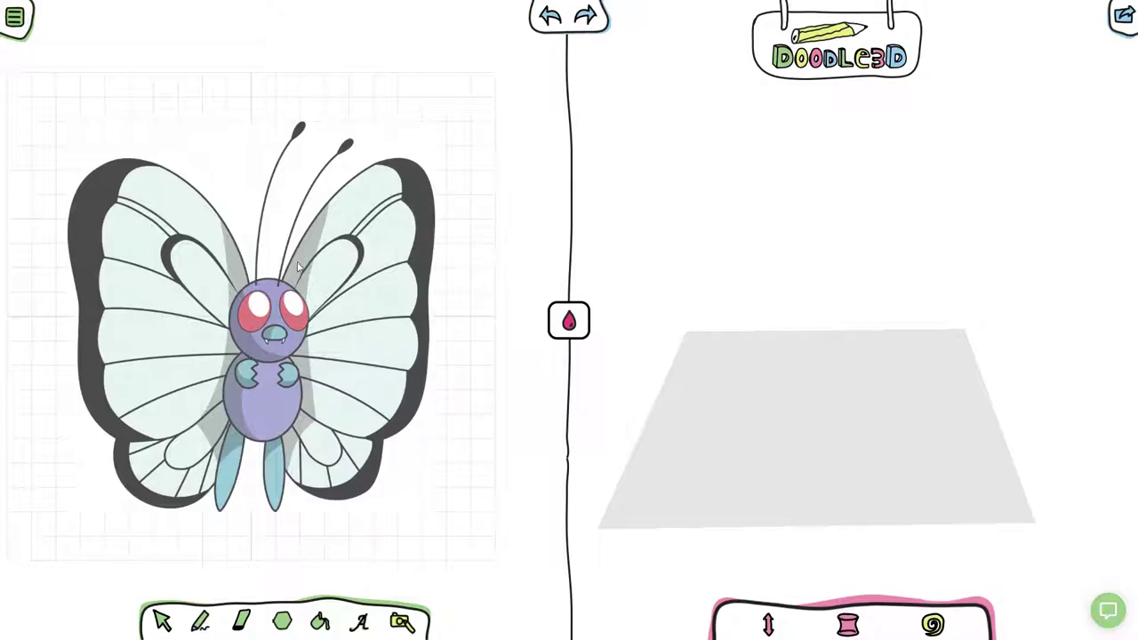
# Trace the butterfly's connected black outlines from the right wing's dark edge, widening the tolerance until the wings and body are covered.
pyautogui.scroll(-2, 297, 266)
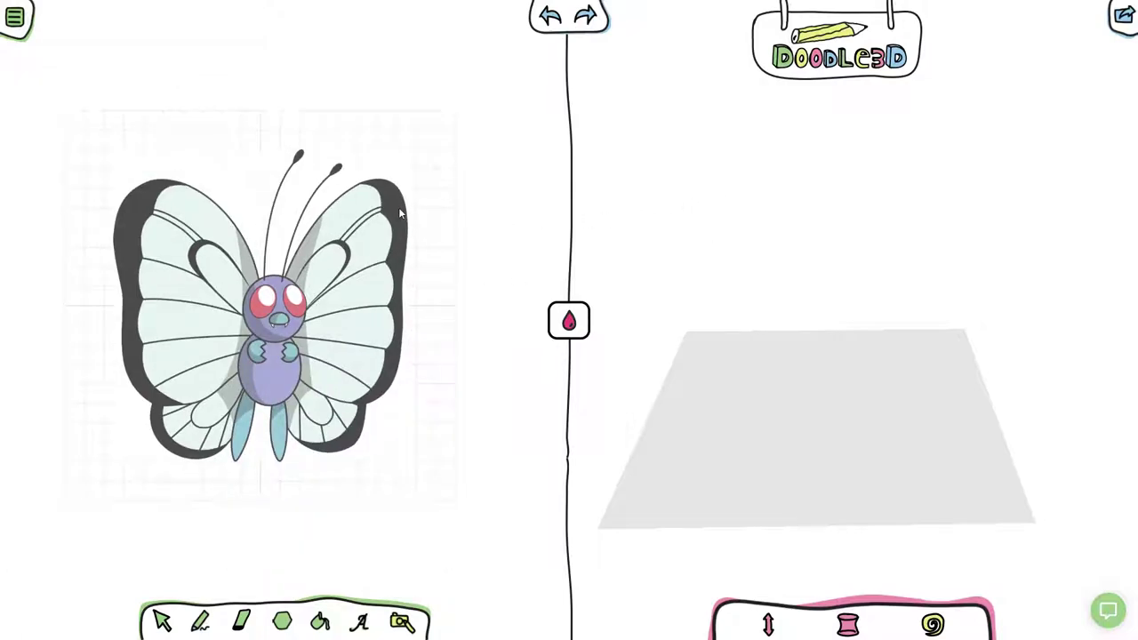
pyautogui.moveTo(392, 208); pyautogui.dragTo(449, 207)
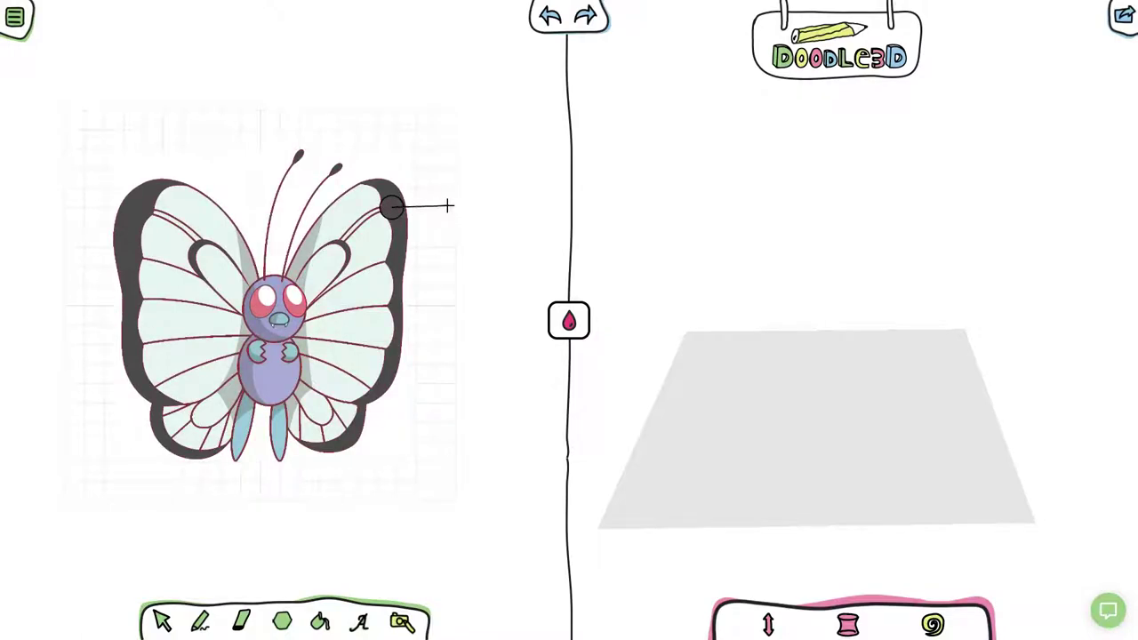
pyautogui.moveTo(454, 207); pyautogui.dragTo(456, 209)
pyautogui.moveTo(850, 303); pyautogui.dragTo(893, 407)
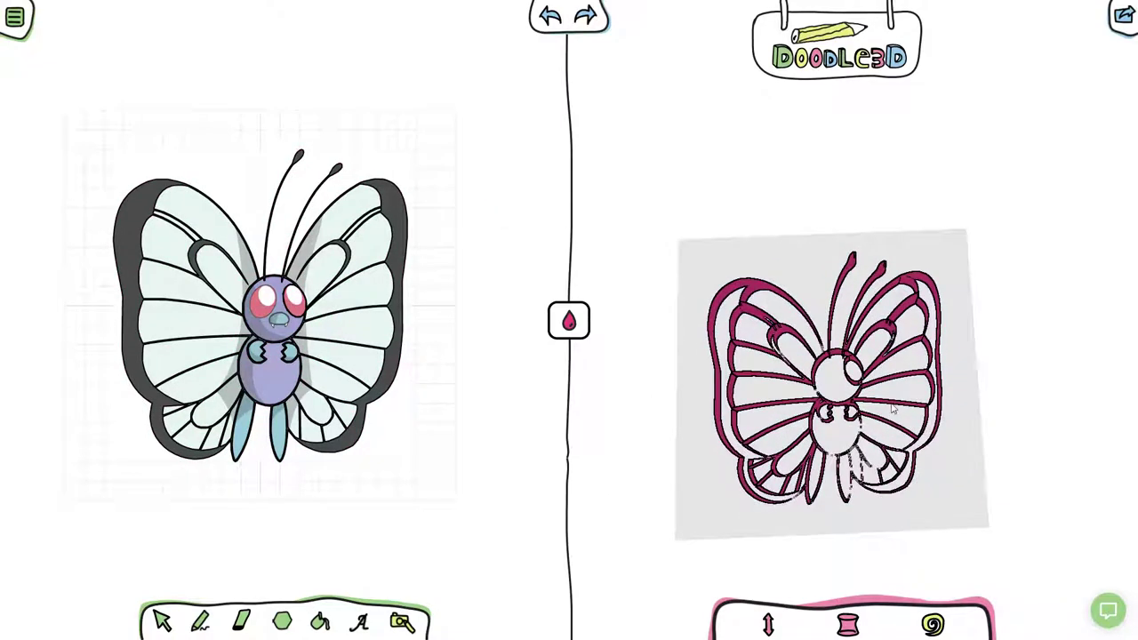
pyautogui.scroll(8, 893, 407)
pyautogui.moveTo(785, 316); pyautogui.dragTo(822, 133)
pyautogui.moveTo(856, 408); pyautogui.dragTo(842, 361)
# Trace the dark outline of the butterfly's mouth and fangs with a suitable tolerance.
pyautogui.scroll(6, 250, 346)
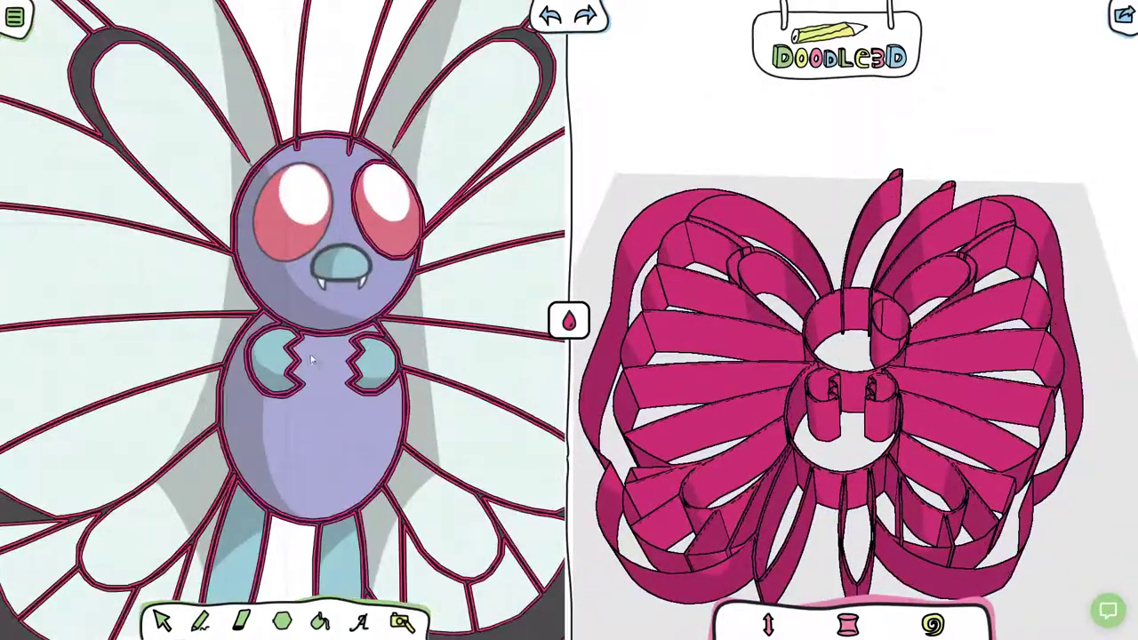
pyautogui.scroll(3, 311, 359)
pyautogui.scroll(3, 380, 192)
pyautogui.scroll(-3, 328, 233)
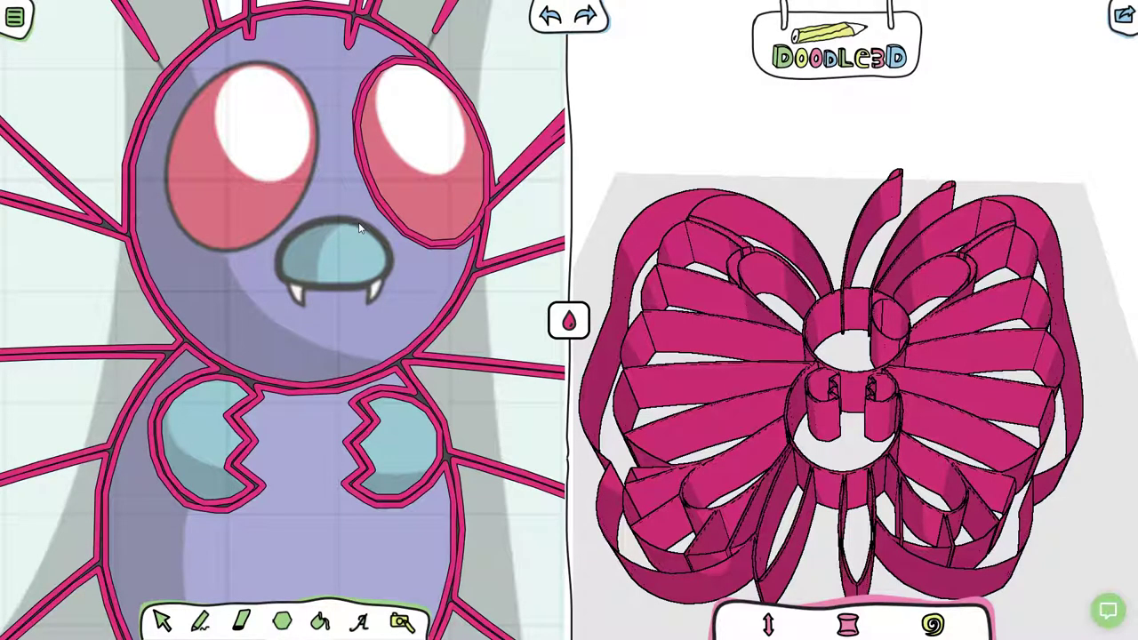
pyautogui.moveTo(358, 223)
pyautogui.mouseDown()
pyautogui.moveTo(447, 116)
pyautogui.moveTo(434, 145)
pyautogui.mouseUp()
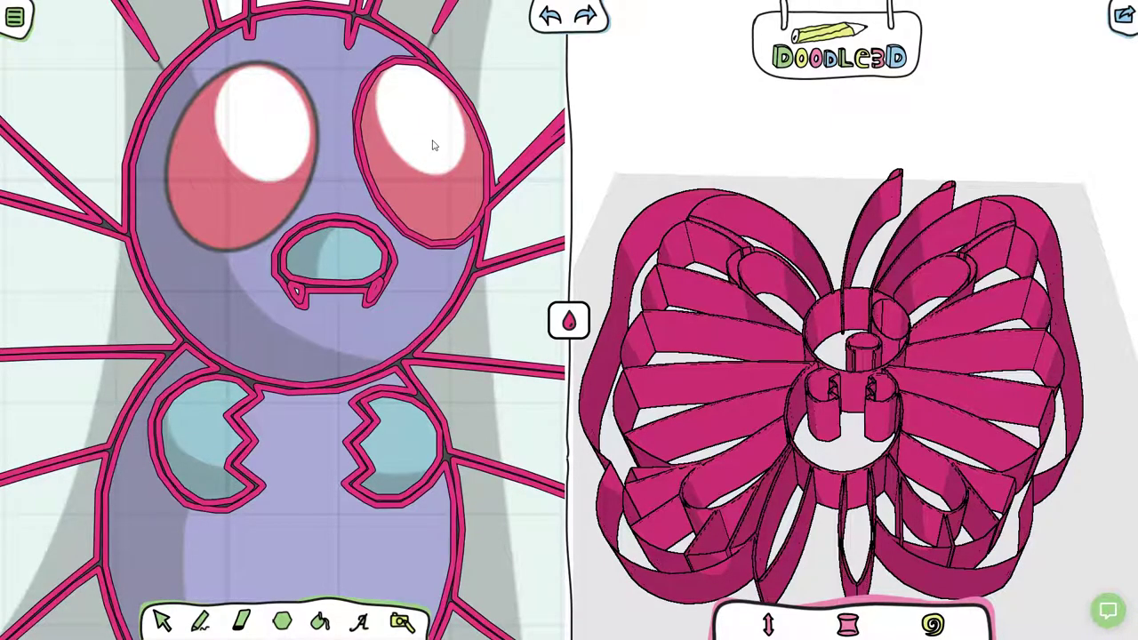
pyautogui.scroll(5, 855, 337)
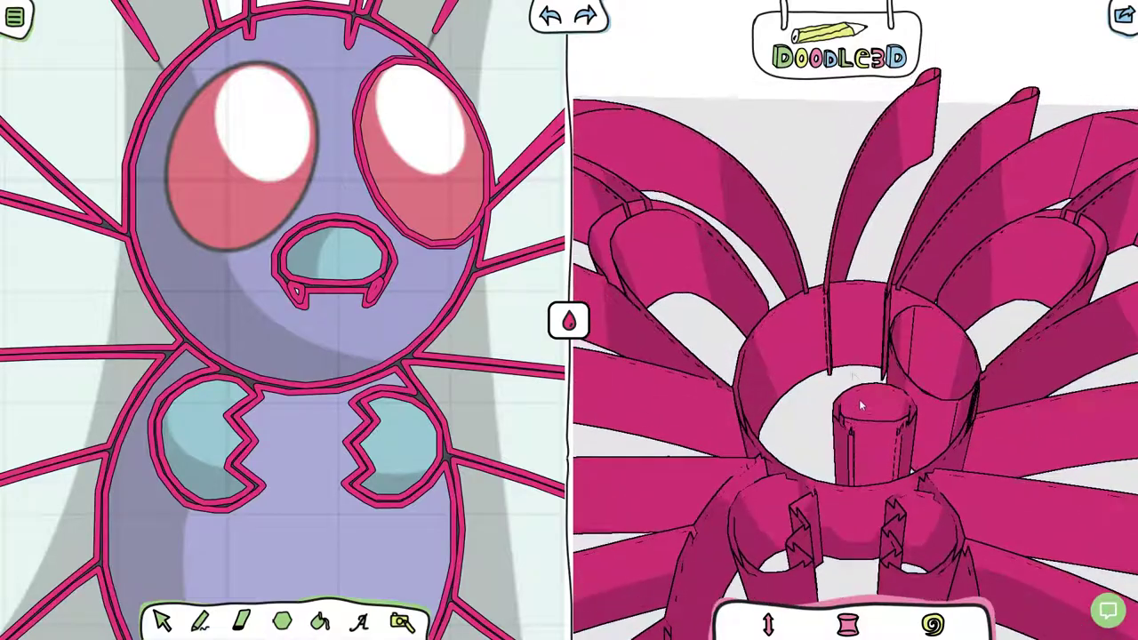
# Trace the darker shaded side of the butterfly's purple body below the head.
pyautogui.scroll(-10, 845, 367)
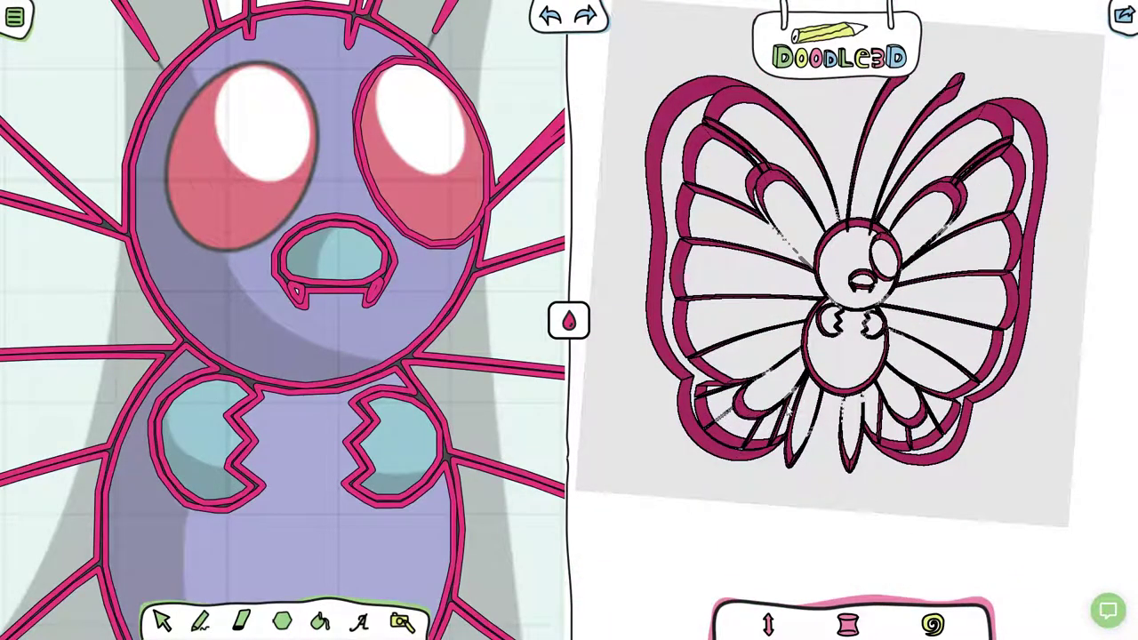
pyautogui.scroll(-8, 396, 380)
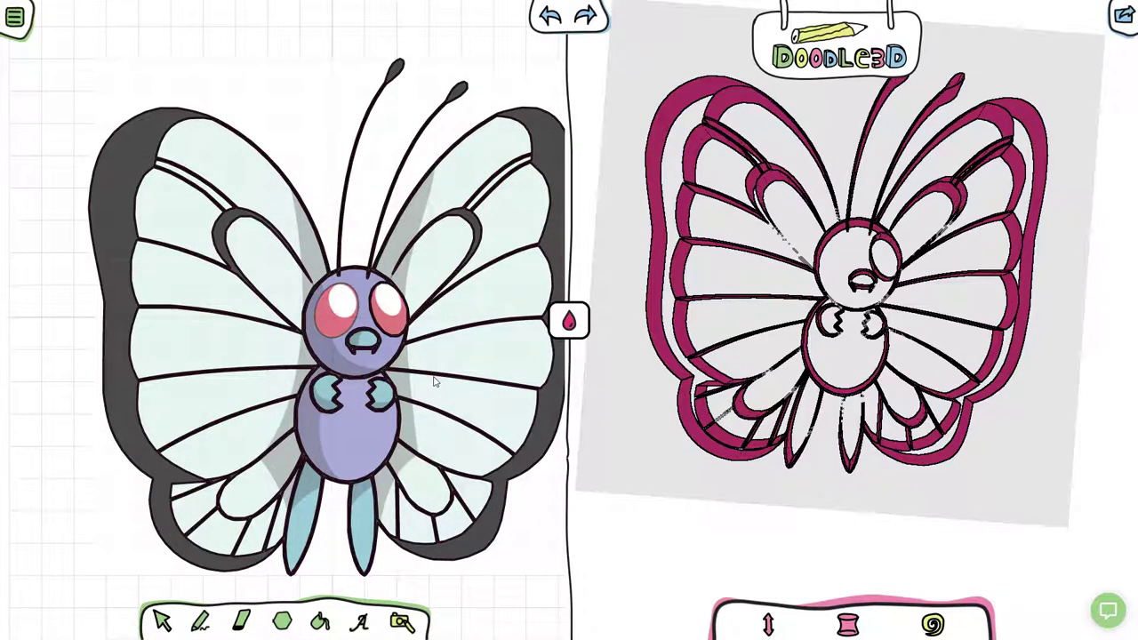
pyautogui.scroll(10, 343, 444)
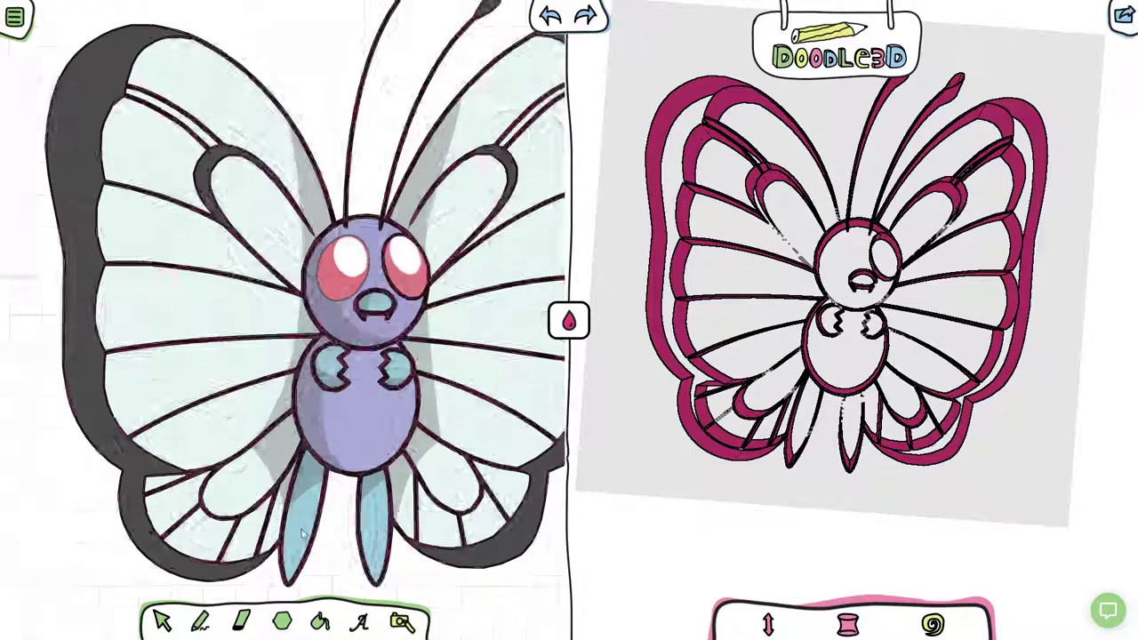
pyautogui.scroll(-5, 420, 334)
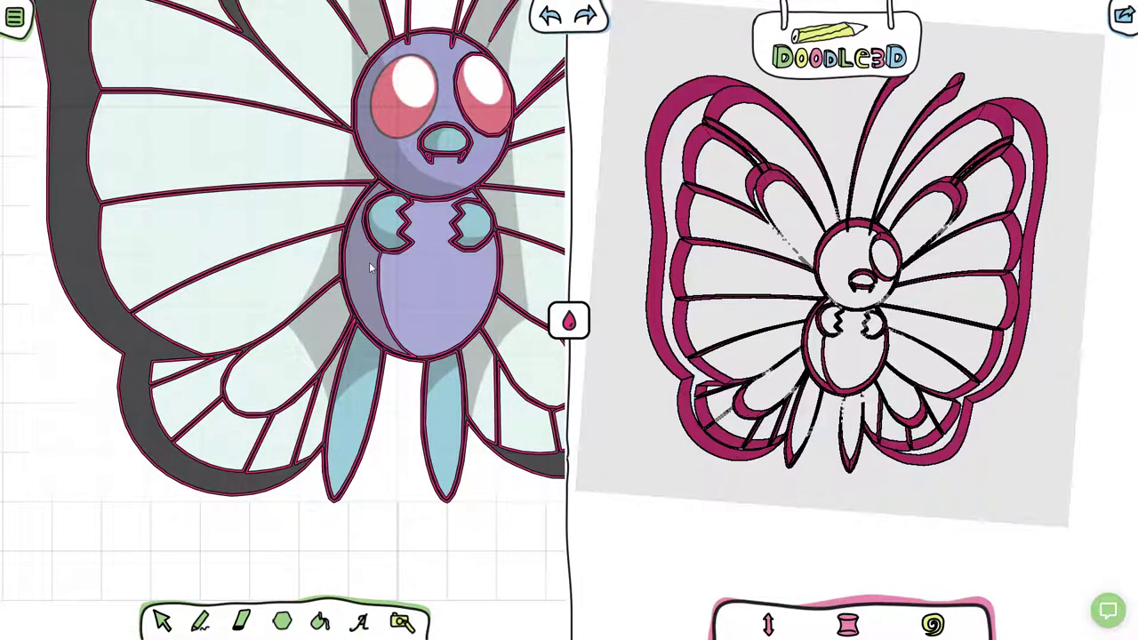
pyautogui.scroll(3, 370, 265)
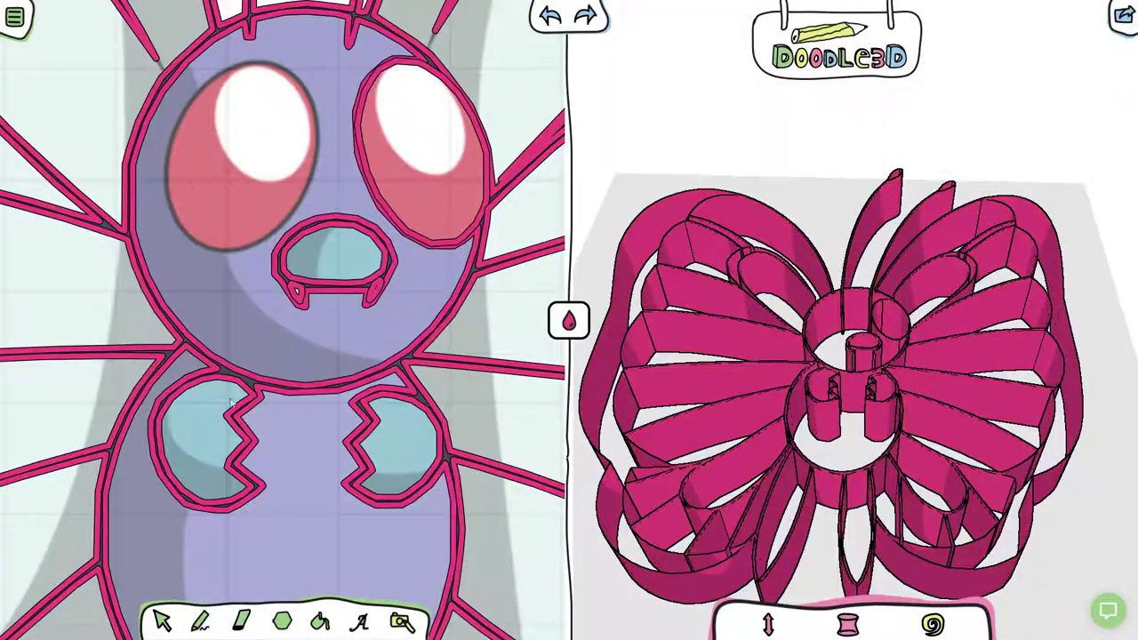
pyautogui.moveTo(246, 467); pyautogui.dragTo(322, 381)
pyautogui.moveTo(306, 458); pyautogui.dragTo(331, 425, button='right')
pyautogui.moveTo(333, 425); pyautogui.dragTo(434, 307)
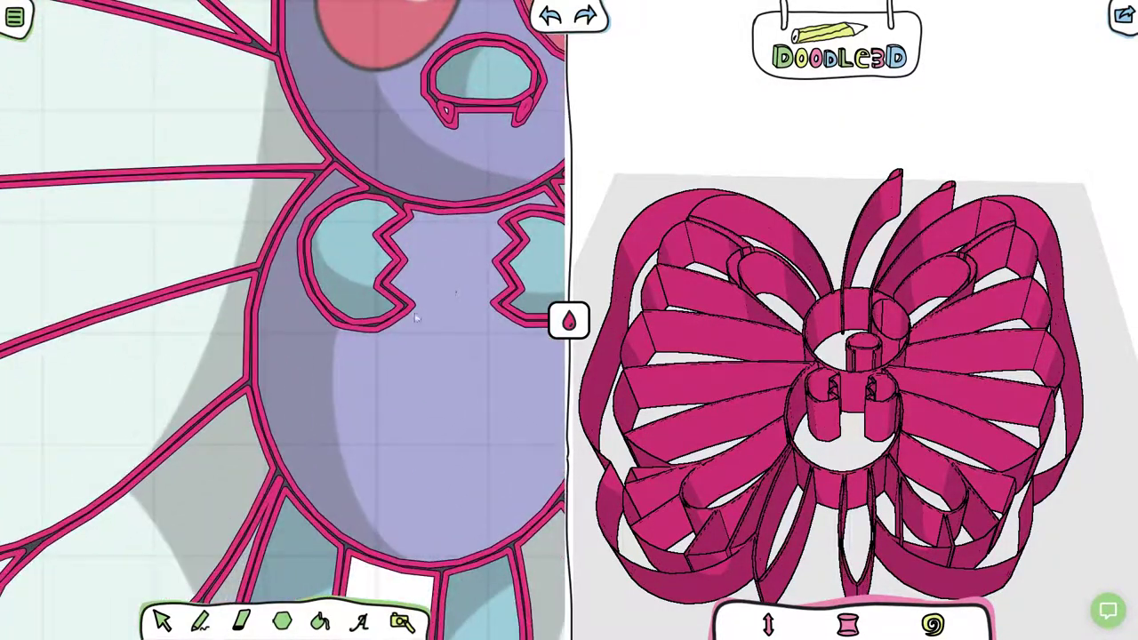
pyautogui.moveTo(293, 369)
pyautogui.mouseDown()
pyautogui.moveTo(376, 359)
pyautogui.moveTo(389, 359)
pyautogui.moveTo(294, 369)
pyautogui.moveTo(447, 366)
pyautogui.moveTo(315, 371)
pyautogui.moveTo(403, 371)
pyautogui.moveTo(336, 370)
pyautogui.mouseUp()
# Draw a freehand pencil line from the butterfly's body across its left wing.
pyautogui.scroll(-3, 323, 412)
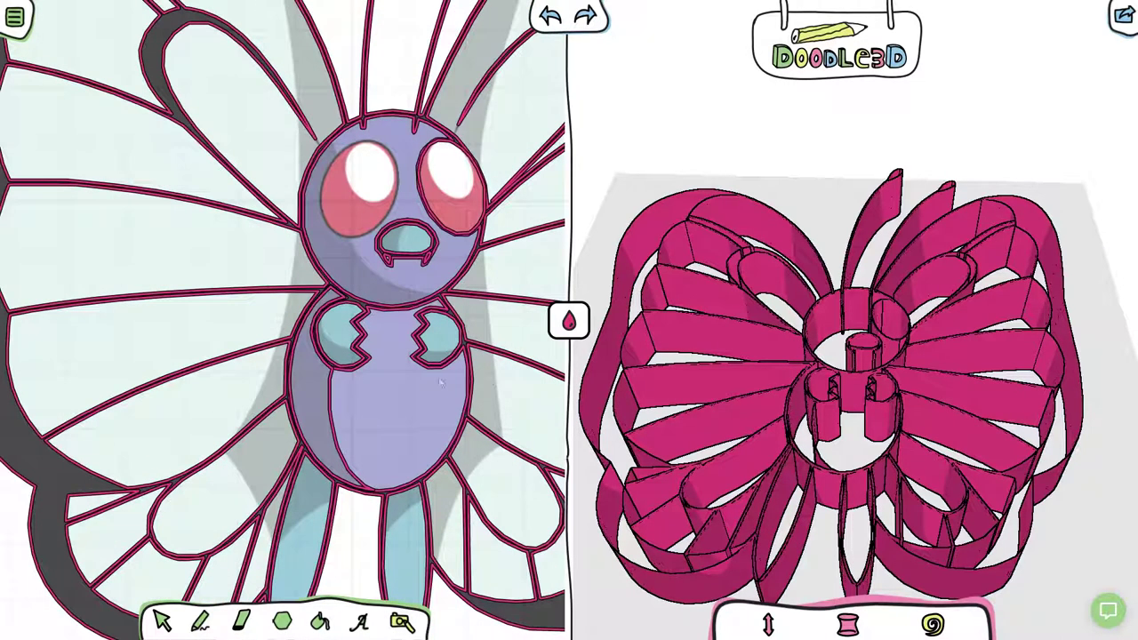
pyautogui.scroll(-4, 486, 382)
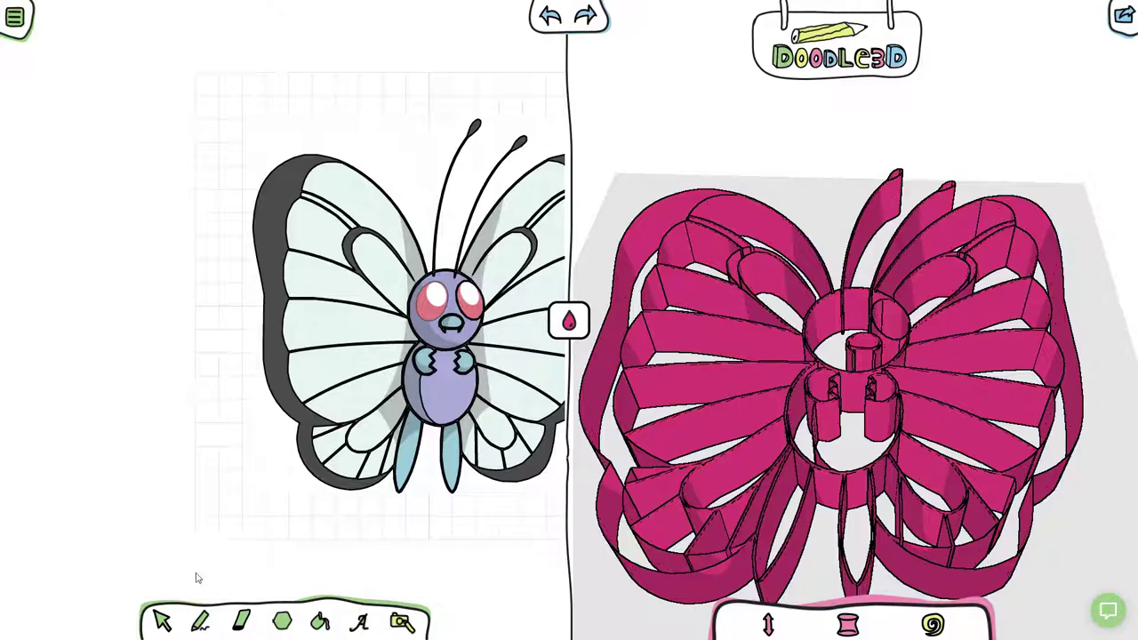
pyautogui.click(201, 622)
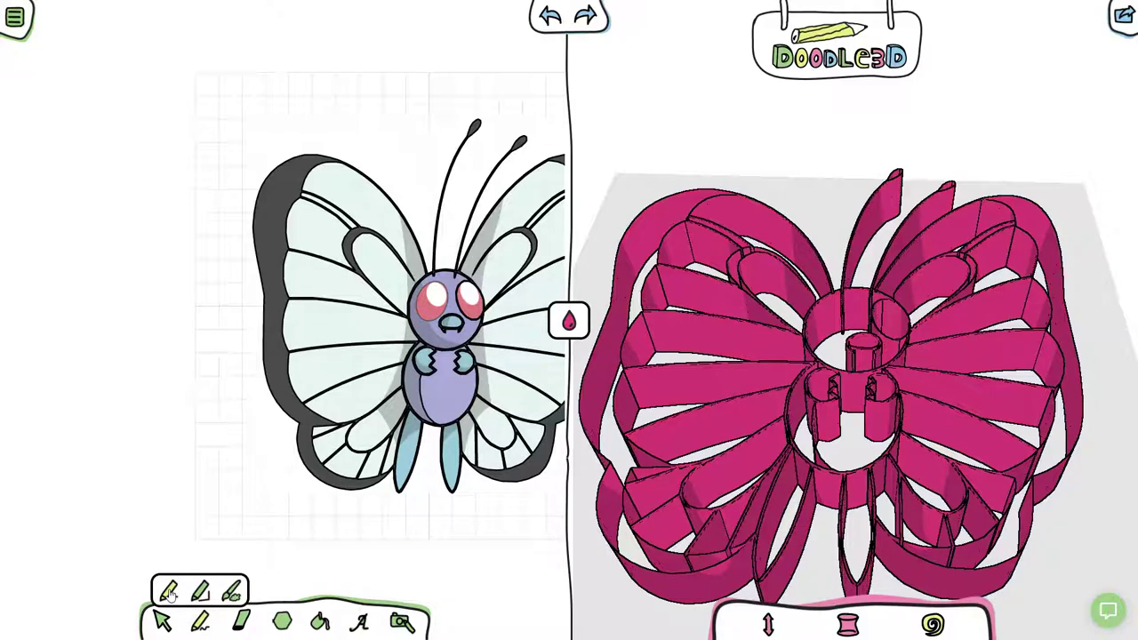
pyautogui.click(169, 592)
pyautogui.scroll(3, 347, 454)
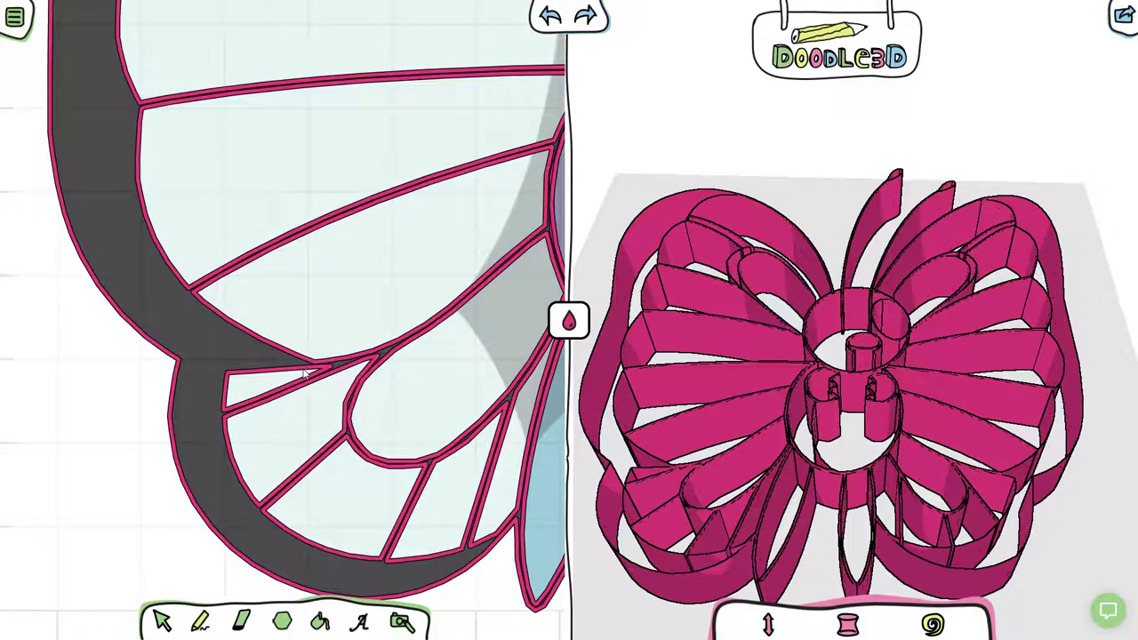
pyautogui.moveTo(506, 255); pyautogui.dragTo(354, 269)
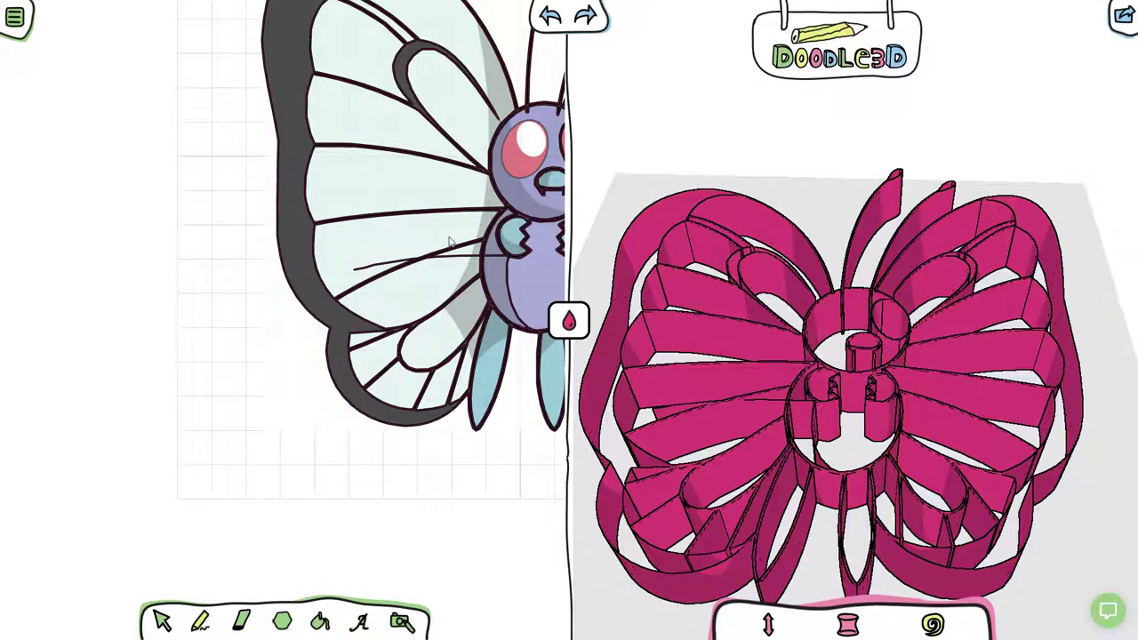
# Trace the light purple belly between the butterfly's arms and legs with a small tolerance.
pyautogui.scroll(5, 448, 241)
pyautogui.click(448, 363)
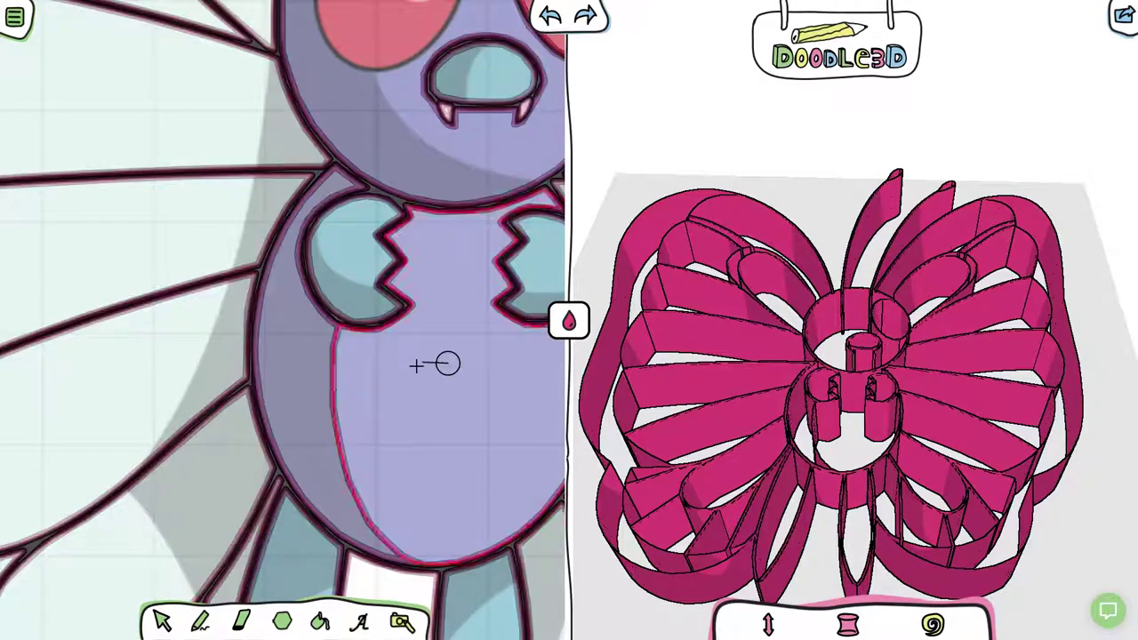
pyautogui.click(201, 624)
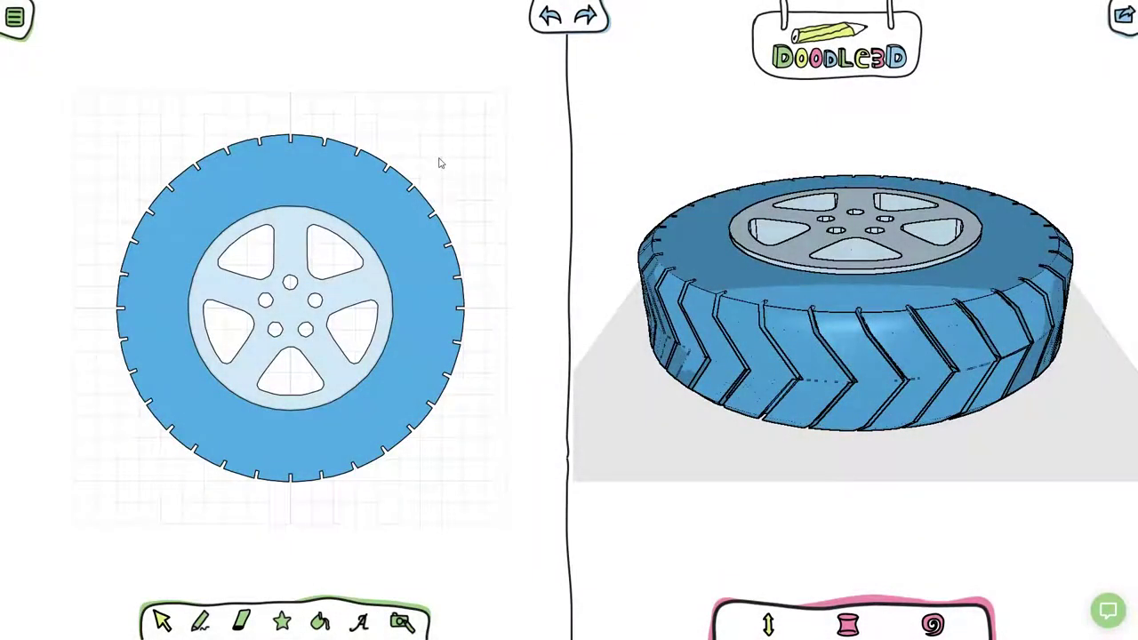
# Start a new blank doodle and add the text Doodle3D in filled Arial.
pyautogui.click(20, 24)
pyautogui.click(47, 246)
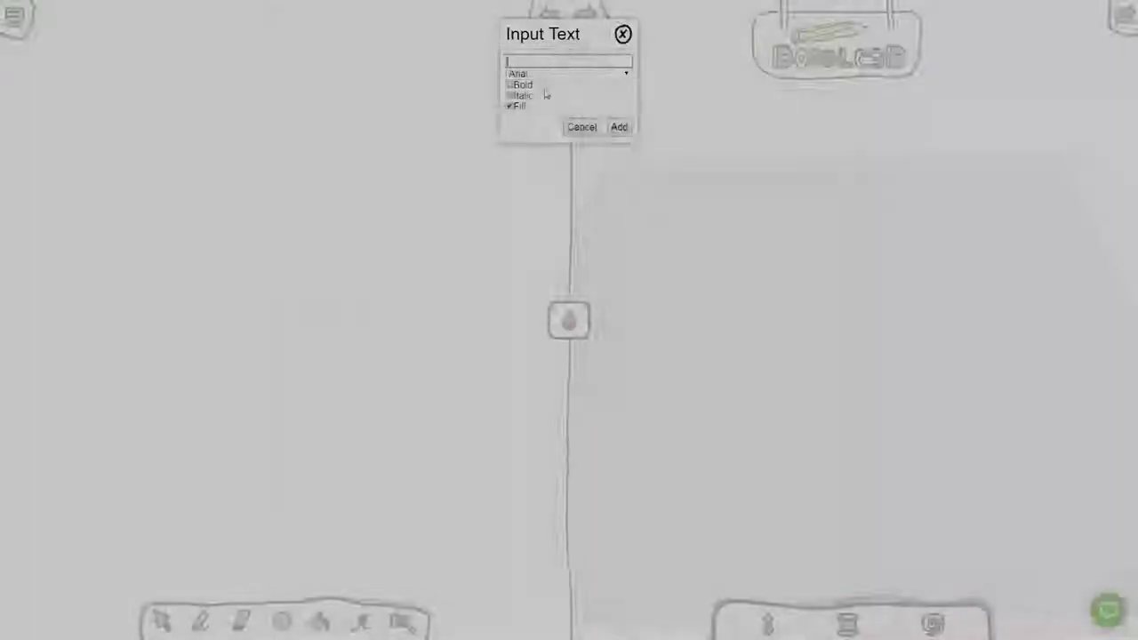
pyautogui.write('Doodle3D')
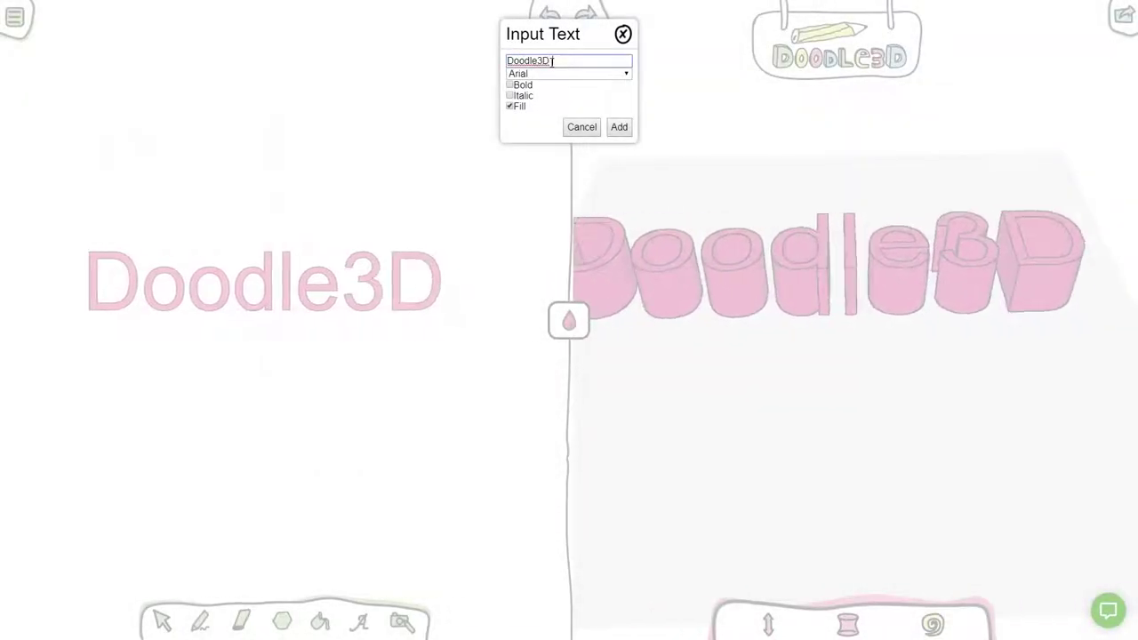
pyautogui.click(619, 127)
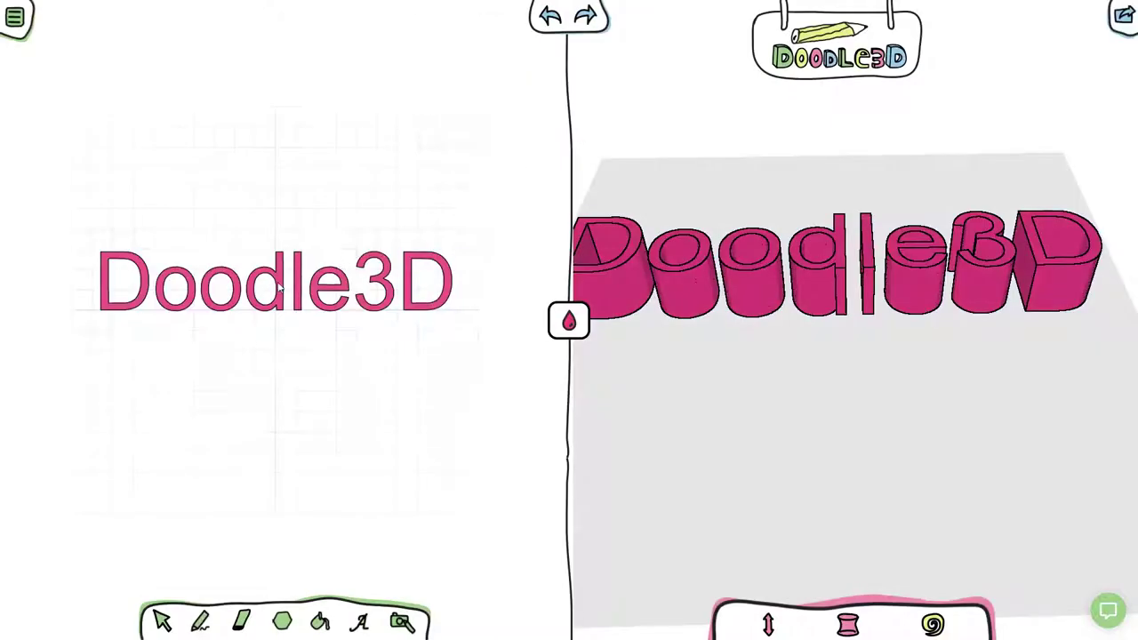
# Draw three hearts of different sizes below the text, the left one about 2.0 by 2.0 cm.
pyautogui.click(282, 620)
pyautogui.click(276, 552)
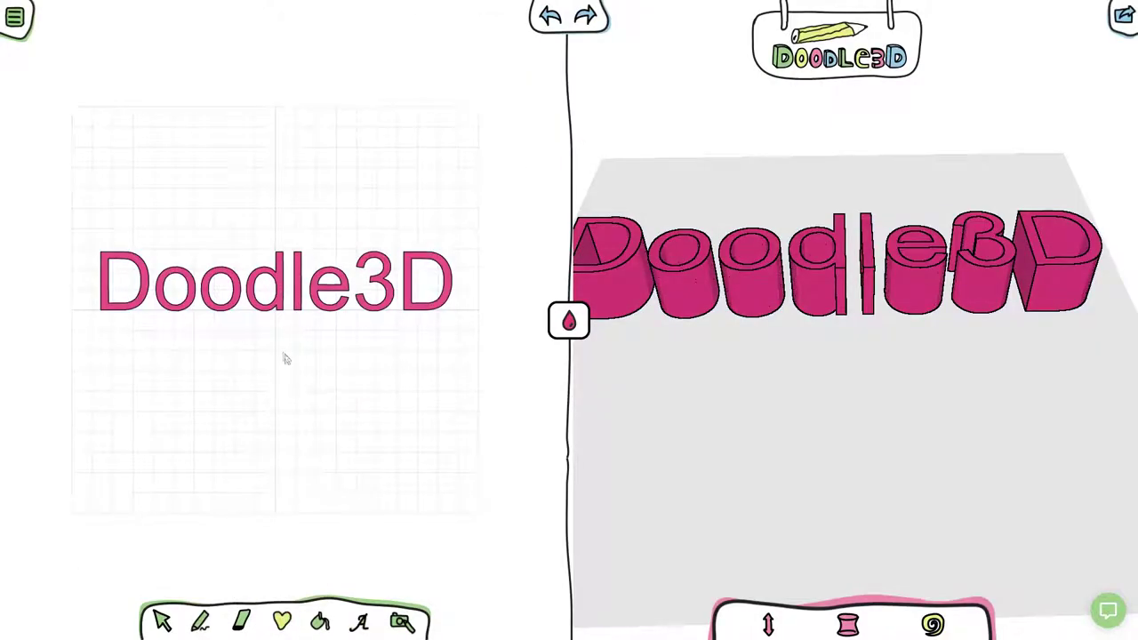
pyautogui.moveTo(280, 380); pyautogui.dragTo(307, 400)
pyautogui.moveTo(366, 349); pyautogui.dragTo(393, 370)
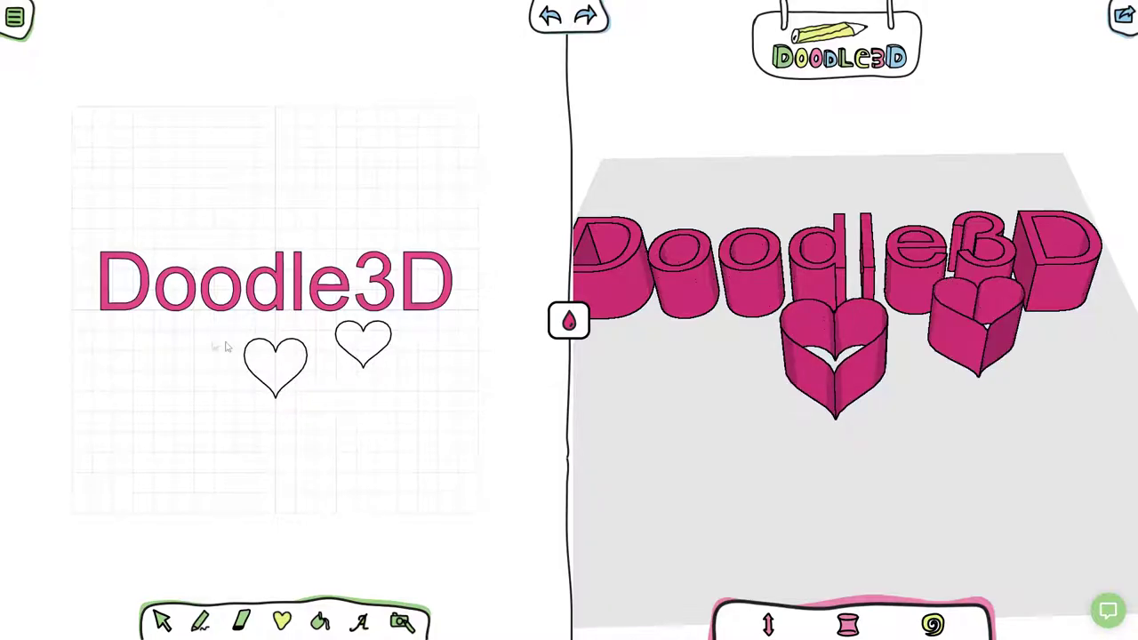
pyautogui.moveTo(179, 331); pyautogui.dragTo(204, 350)
pyautogui.click(194, 341)
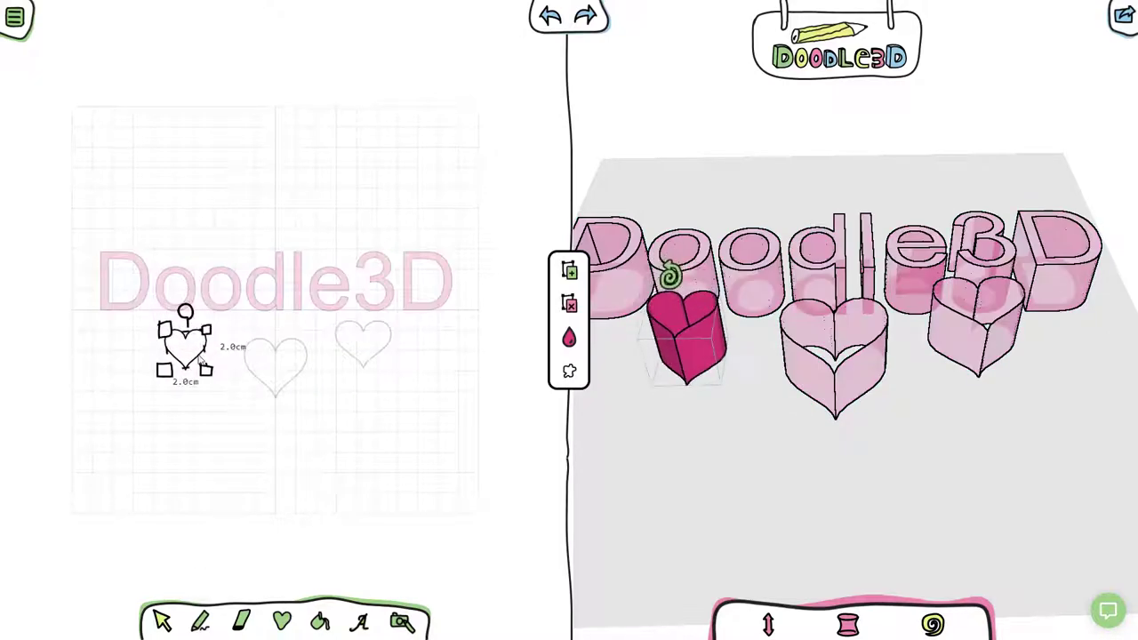
# Draw a rectangle about 9.7 by 2.4 cm above the text and fill it with blue.
pyautogui.click(240, 620)
pyautogui.click(279, 621)
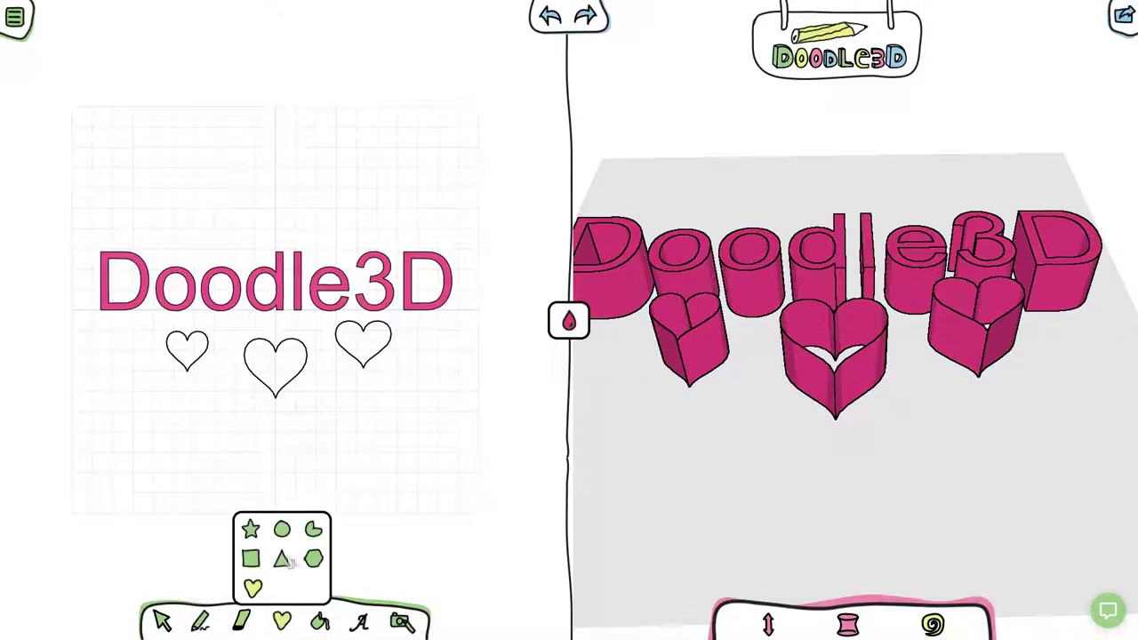
pyautogui.click(249, 558)
pyautogui.moveTo(181, 168); pyautogui.dragTo(377, 216)
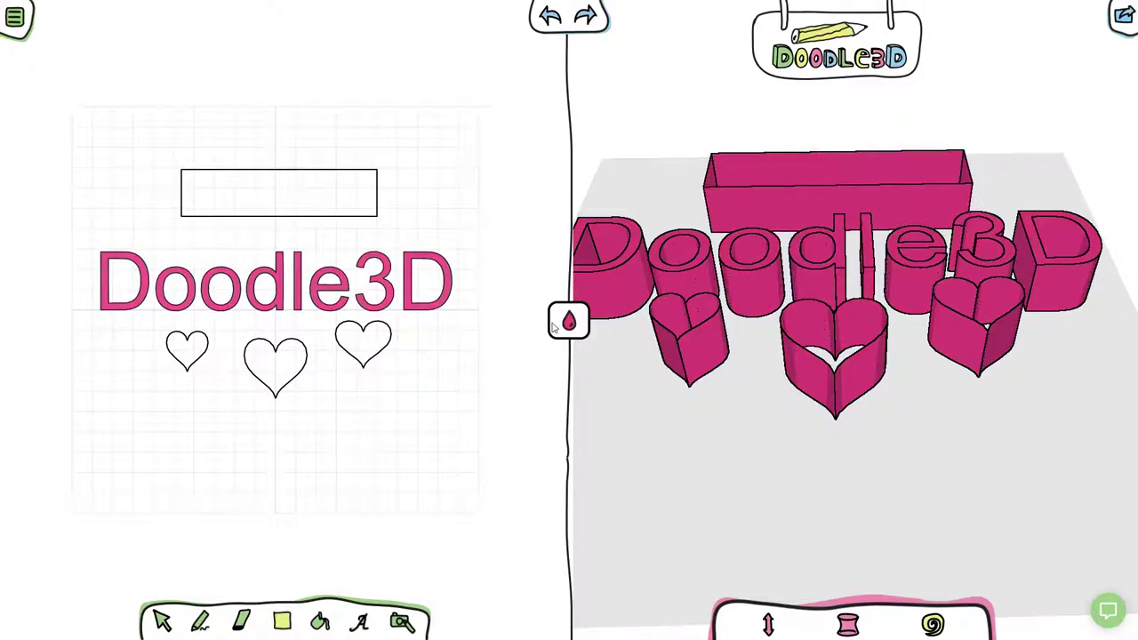
pyautogui.click(320, 204)
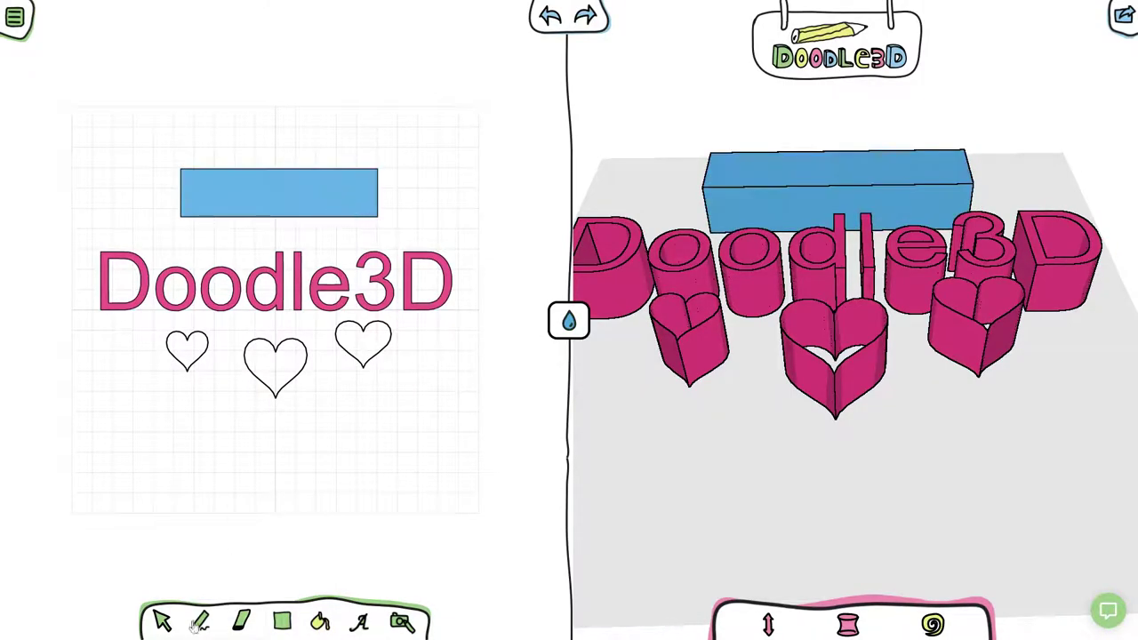
# Raise the blue block behind the text to about twice the height of the letters.
pyautogui.click(850, 210)
pyautogui.moveTo(946, 494); pyautogui.dragTo(929, 414)
pyautogui.click(770, 625)
pyautogui.moveTo(833, 240); pyautogui.dragTo(831, 162)
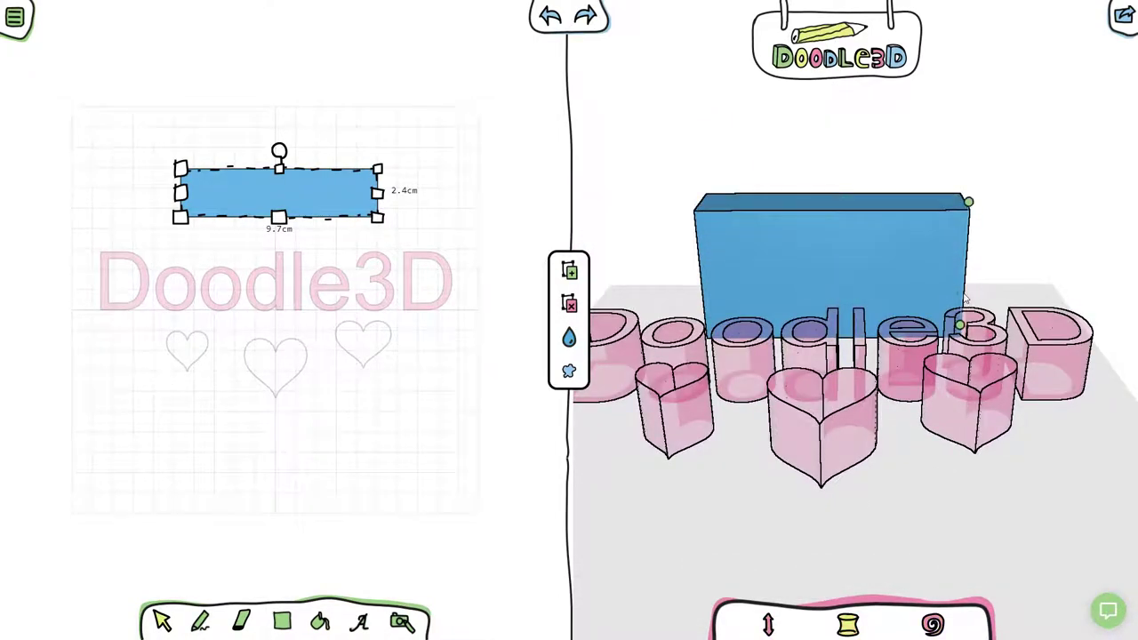
# Sculpt the blue block so its sides pinch inward beneath a wider overhanging top, and view it from above.
pyautogui.moveTo(963, 294); pyautogui.dragTo(937, 292)
pyautogui.moveTo(953, 239); pyautogui.dragTo(935, 236)
pyautogui.moveTo(977, 242); pyautogui.dragTo(925, 260)
pyautogui.scroll(-2, 924, 260)
pyautogui.click(755, 255)
pyautogui.moveTo(755, 254); pyautogui.dragTo(871, 376)
pyautogui.moveTo(869, 391); pyautogui.dragTo(929, 435, button='right')
pyautogui.moveTo(930, 435); pyautogui.dragTo(922, 429)
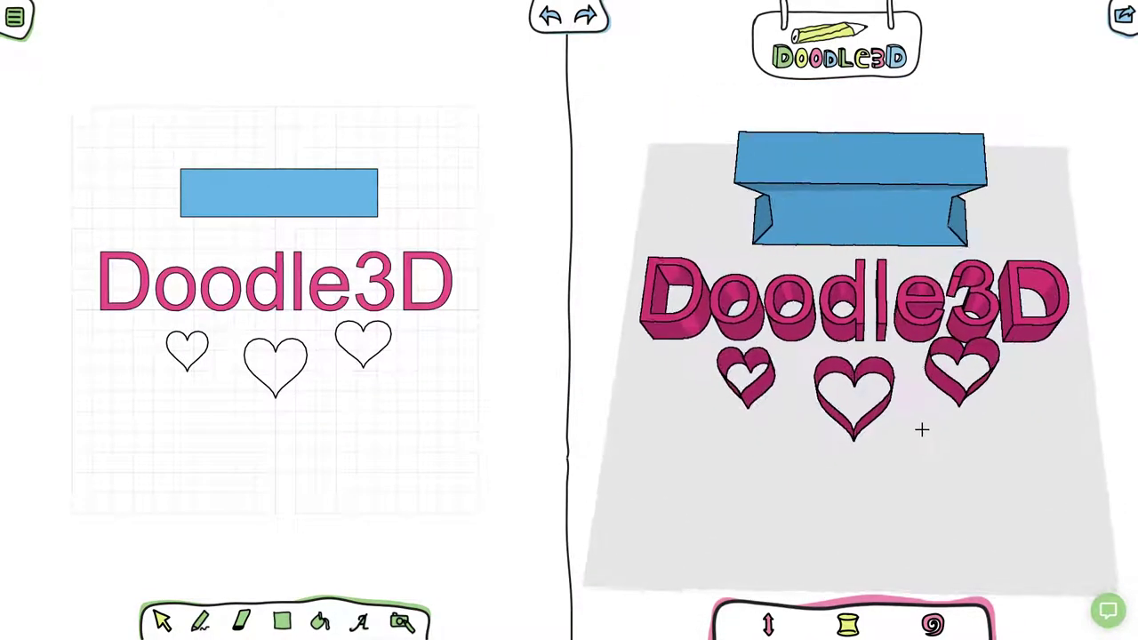
# Draw a rectangle around the block, text and hearts, and add a slightly larger one about 19.0 by 13.0 cm.
pyautogui.moveTo(92, 157)
pyautogui.mouseDown()
pyautogui.moveTo(314, 241)
pyautogui.moveTo(461, 407)
pyautogui.mouseUp()
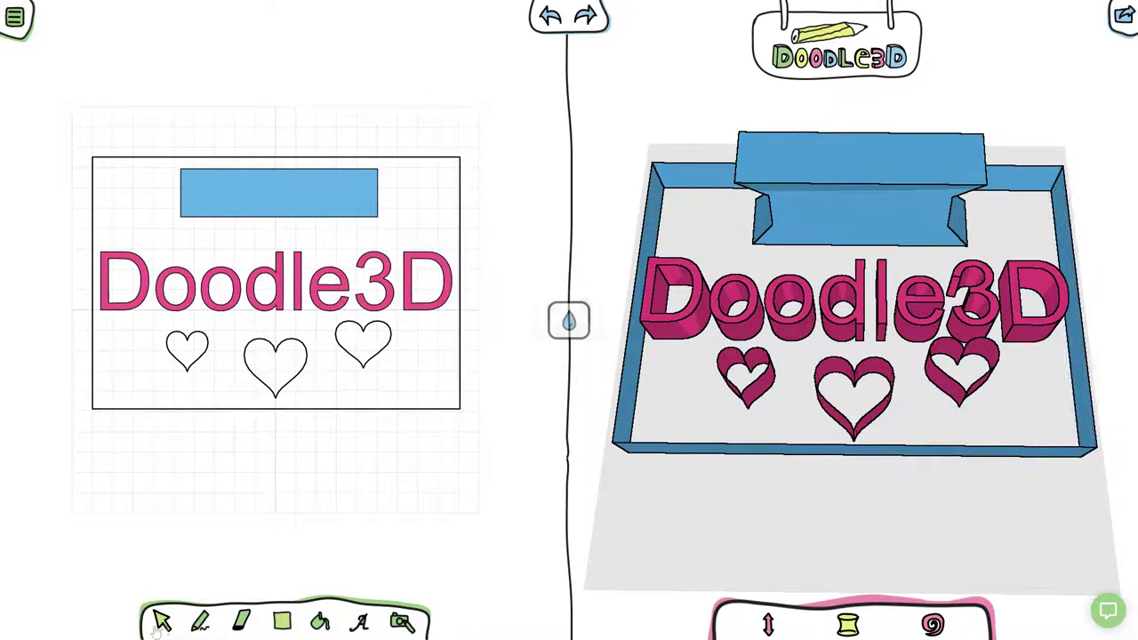
pyautogui.click(160, 621)
pyautogui.moveTo(467, 417); pyautogui.dragTo(474, 425)
# Align the centres of the two large rectangles horizontally and vertically, and shift both slightly left to centre them around the text.
pyautogui.click(459, 408)
pyautogui.click(568, 387)
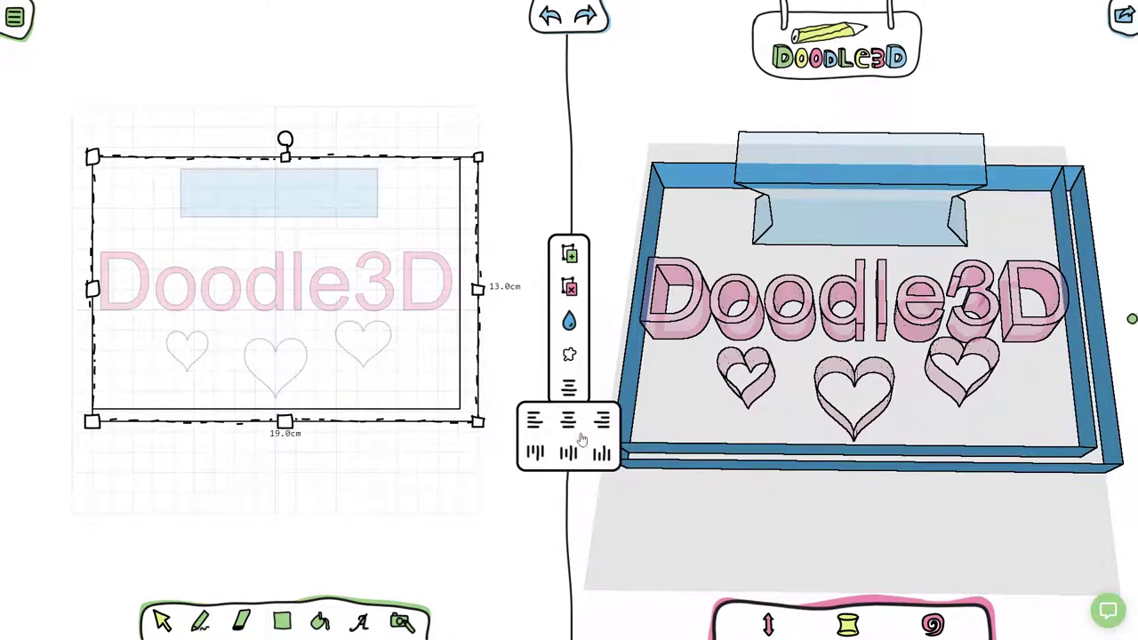
pyautogui.click(568, 420)
pyautogui.click(568, 453)
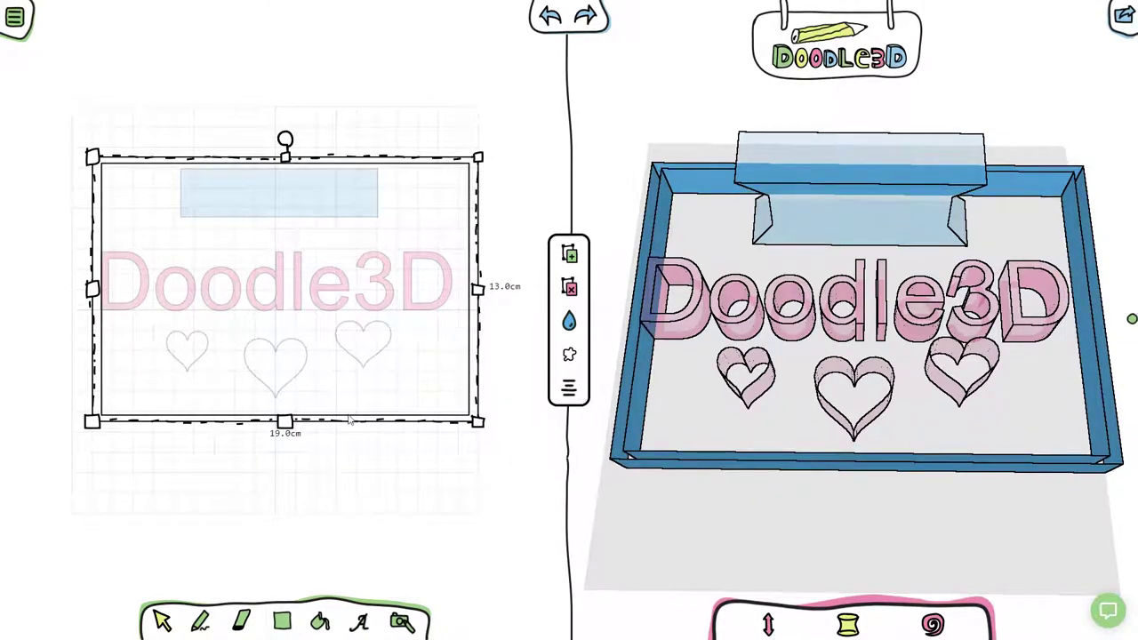
pyautogui.moveTo(349, 419); pyautogui.dragTo(342, 420)
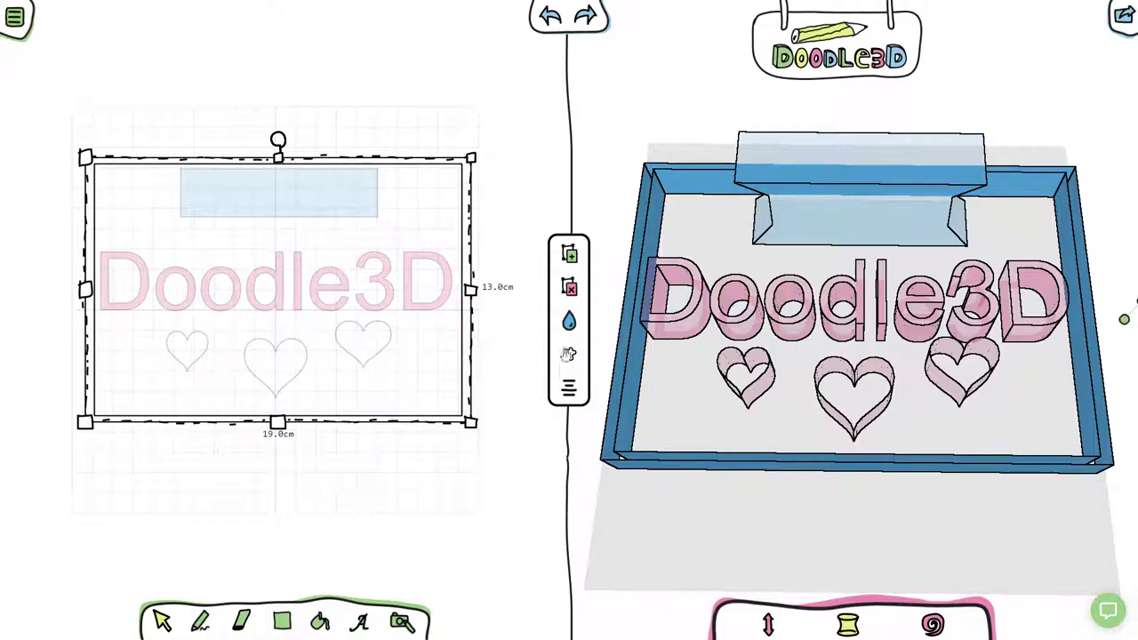
# Fill the plate around the text and hearts with light blue and the narrow border between the rectangles with blue.
pyautogui.click(512, 359)
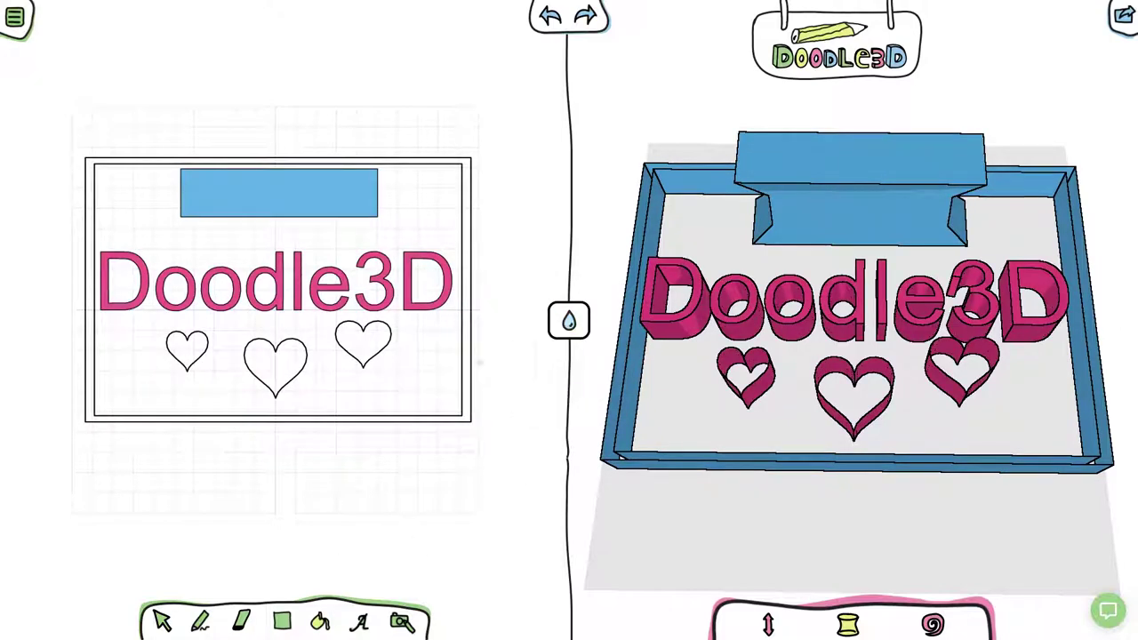
pyautogui.click(447, 352)
pyautogui.click(570, 328)
pyautogui.click(524, 407)
pyautogui.click(466, 398)
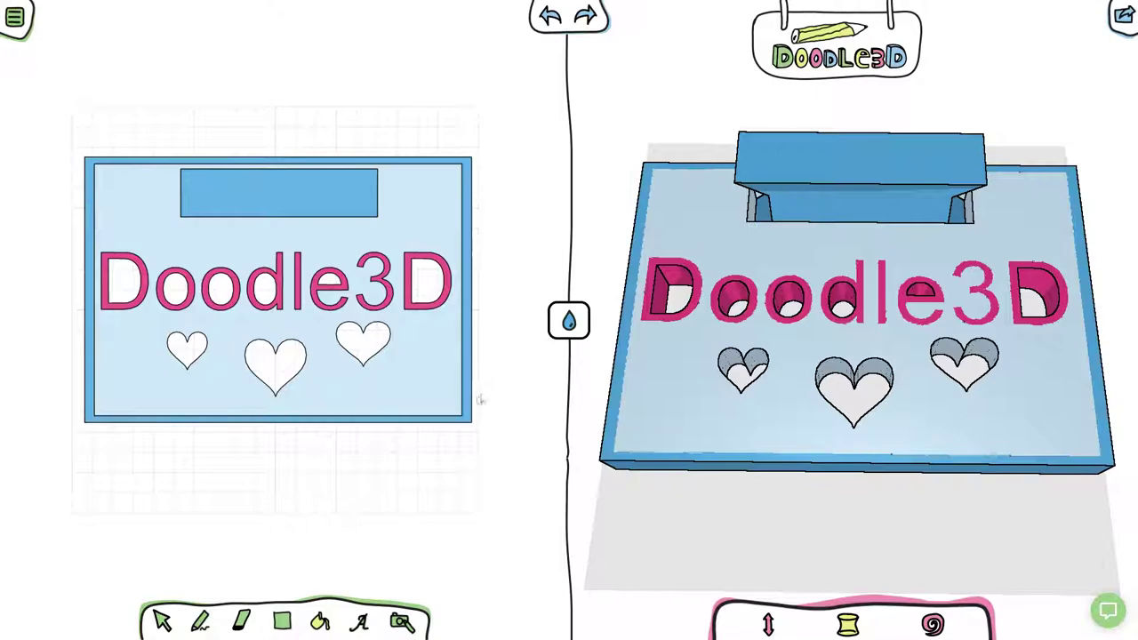
# Lower the light blue plate so the border and the letters stand above its surface.
pyautogui.click(689, 422)
pyautogui.moveTo(895, 493); pyautogui.dragTo(887, 471, button='right')
pyautogui.moveTo(889, 472); pyautogui.dragTo(848, 360)
pyautogui.click(692, 242)
pyautogui.moveTo(692, 243); pyautogui.dragTo(698, 283)
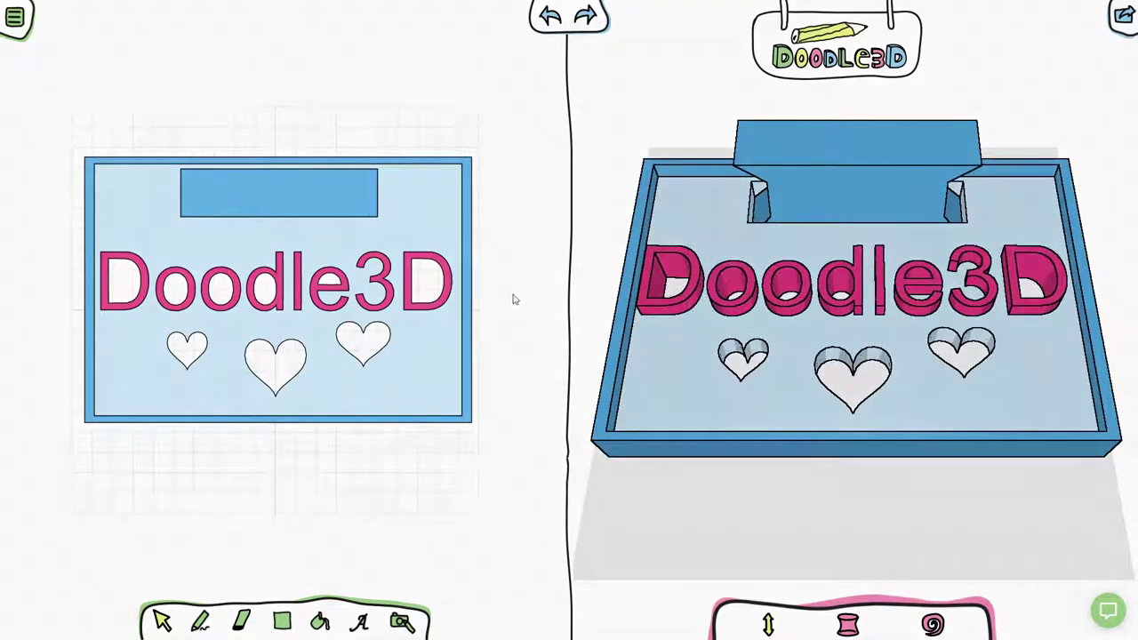